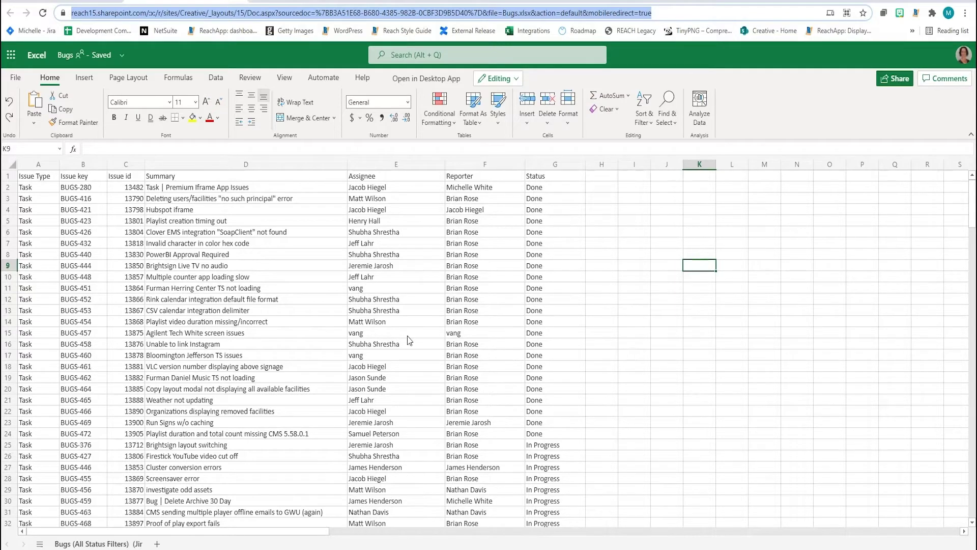
Examine the Bugs spreadsheet's header row and issue rows to see which columns the data contains
click(152, 179)
click(137, 181)
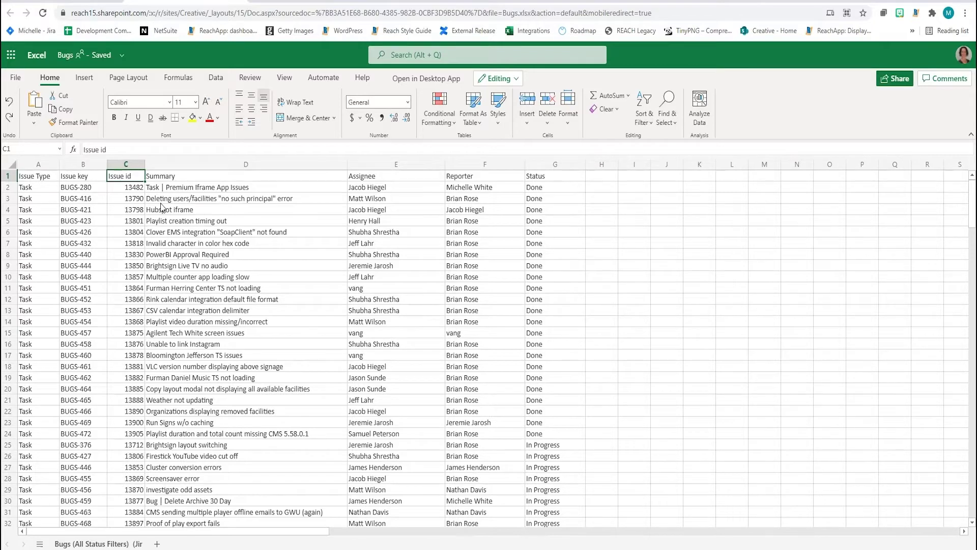
click(48, 165)
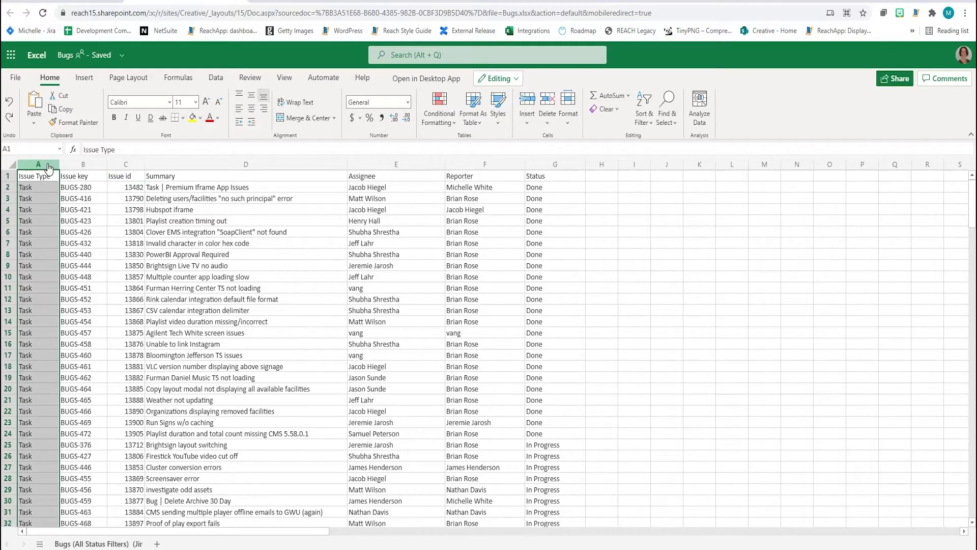
click(83, 165)
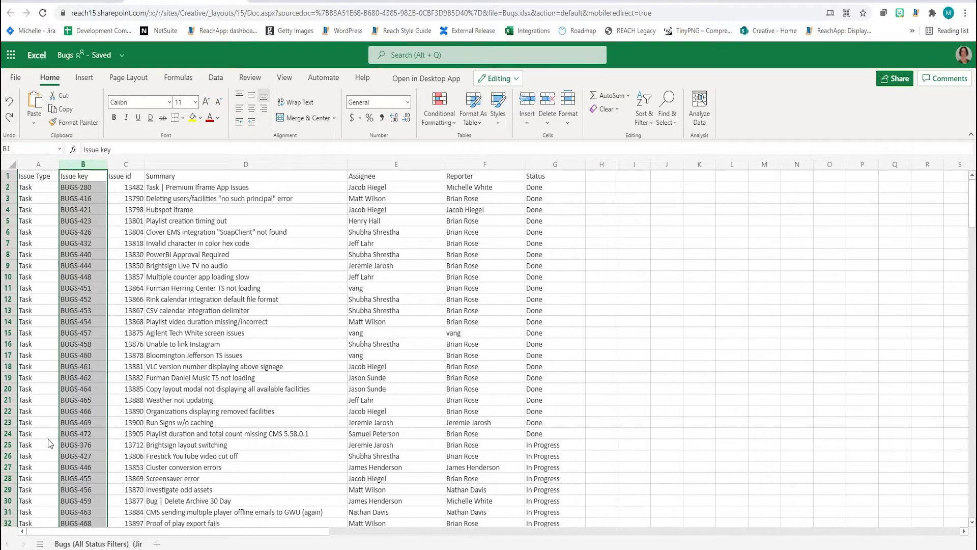
click(216, 197)
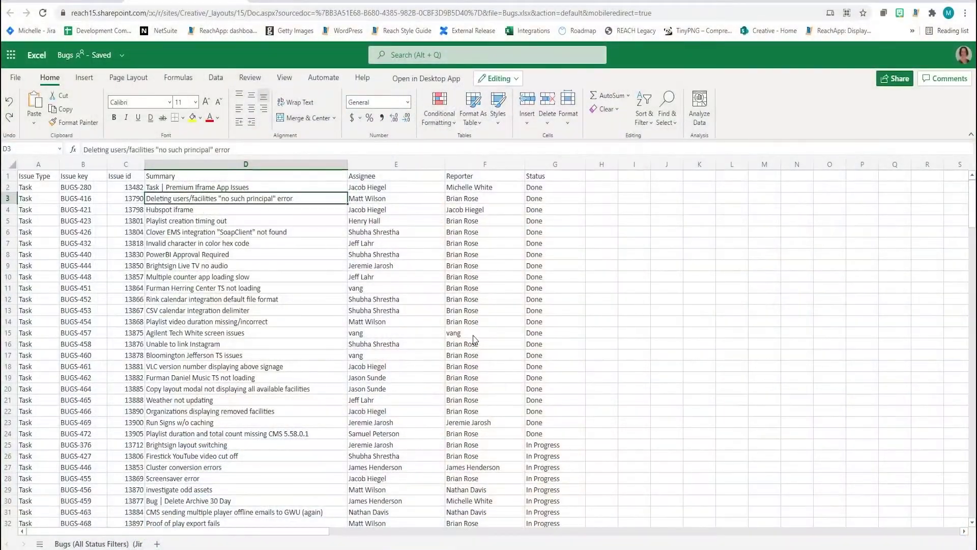
scroll(474, 339, down, 3)
scroll(473, 339, up, 3)
click(256, 231)
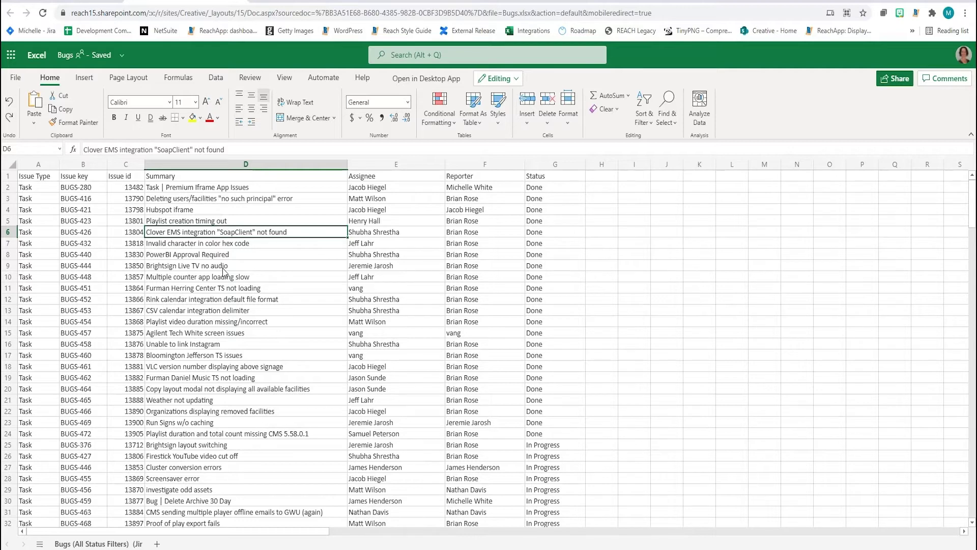
click(33, 180)
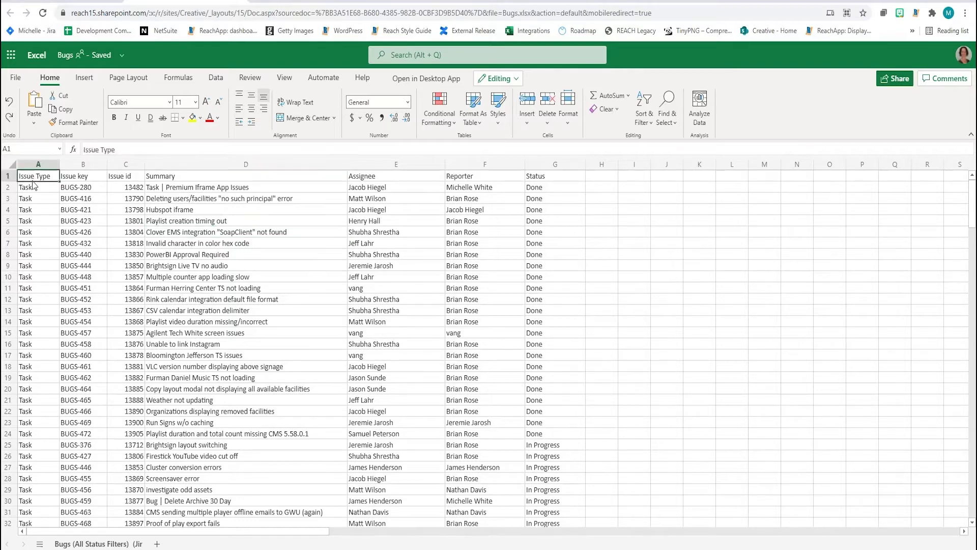
click(87, 181)
click(121, 182)
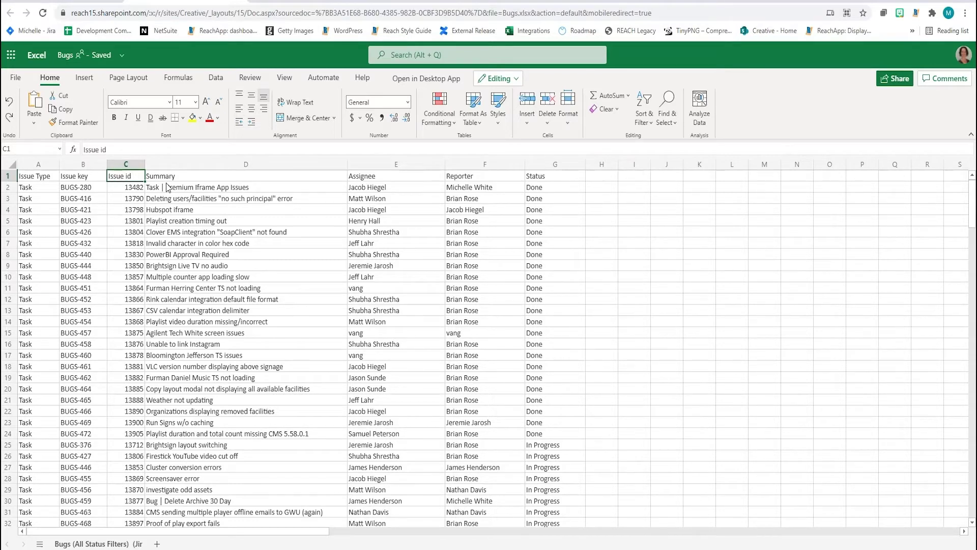
click(579, 223)
click(593, 212)
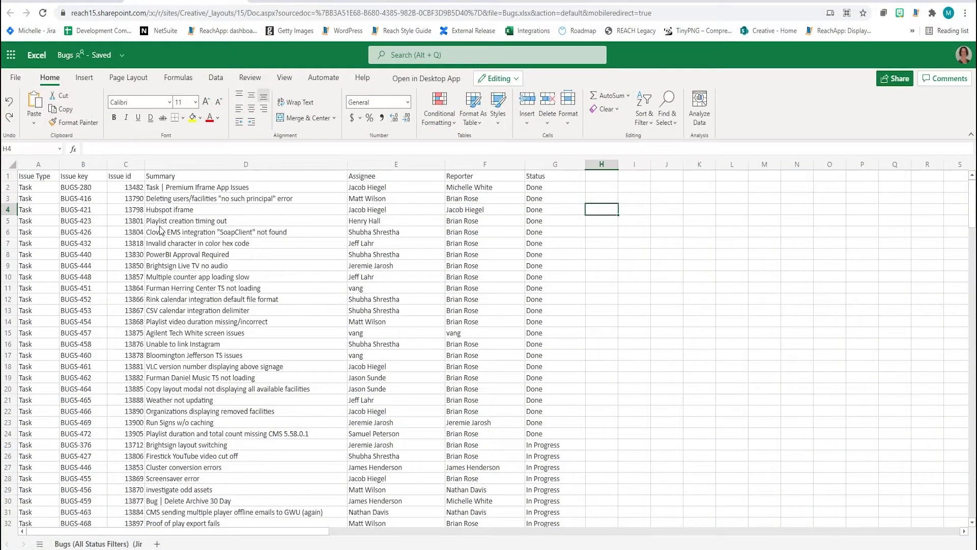
Examine the Issue Type, Issue key, Issue id and Summary columns one by one, along with the first Assignee entries
click(38, 164)
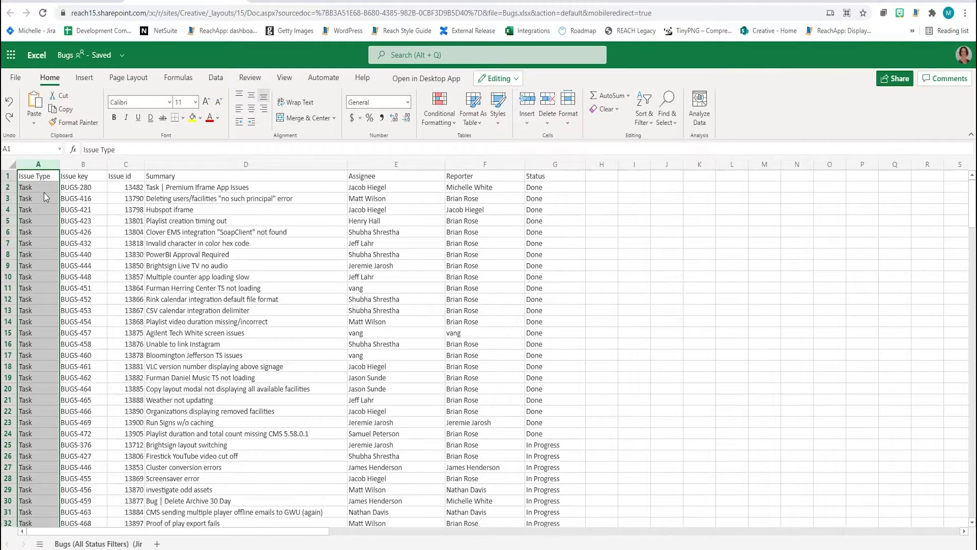
click(83, 164)
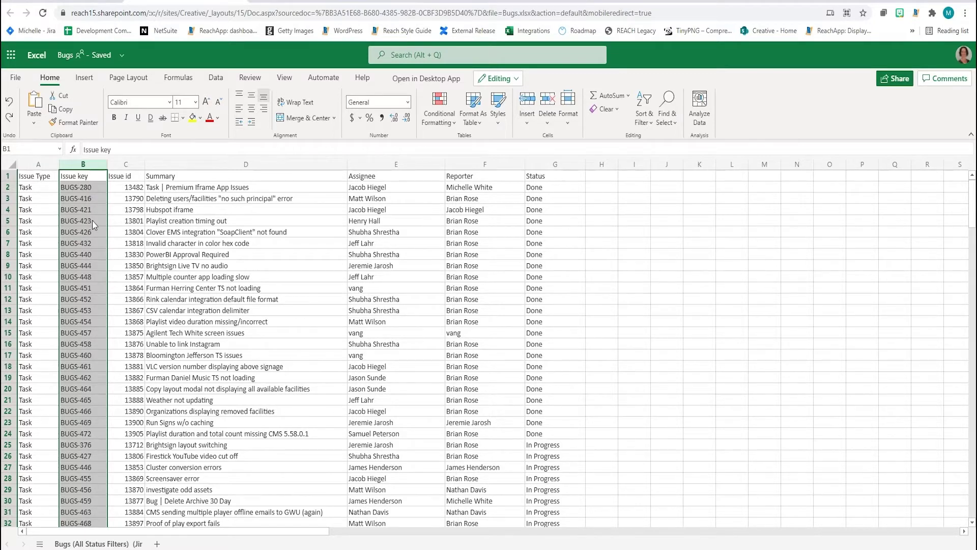
click(98, 287)
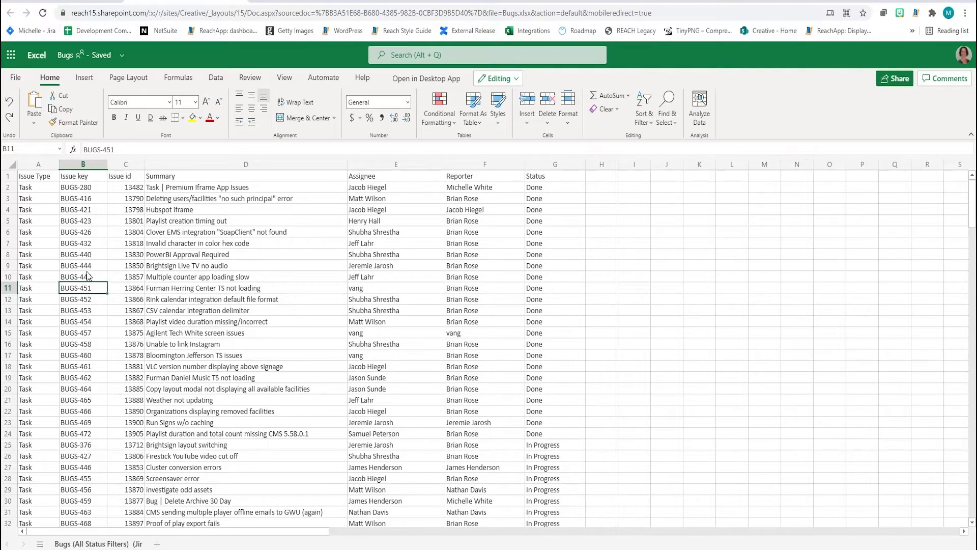
click(92, 168)
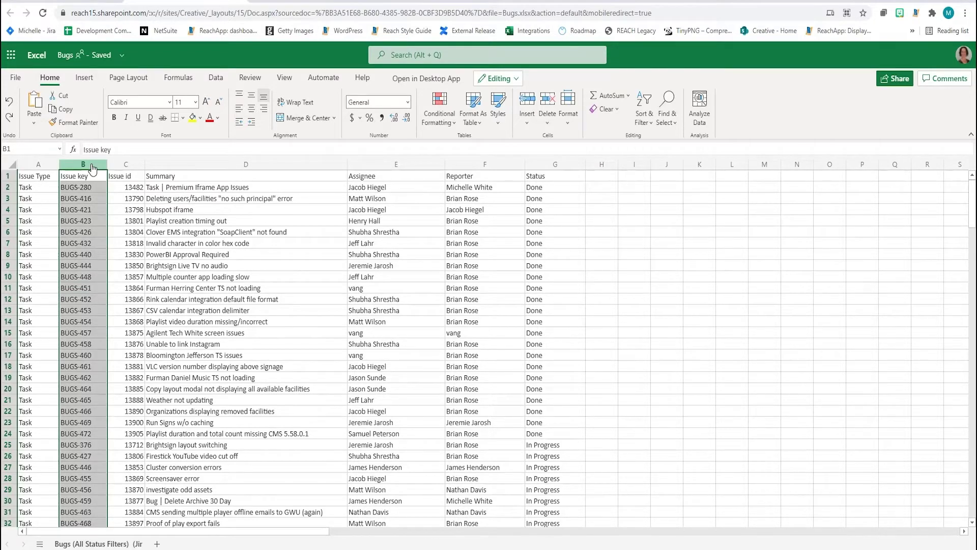
click(127, 164)
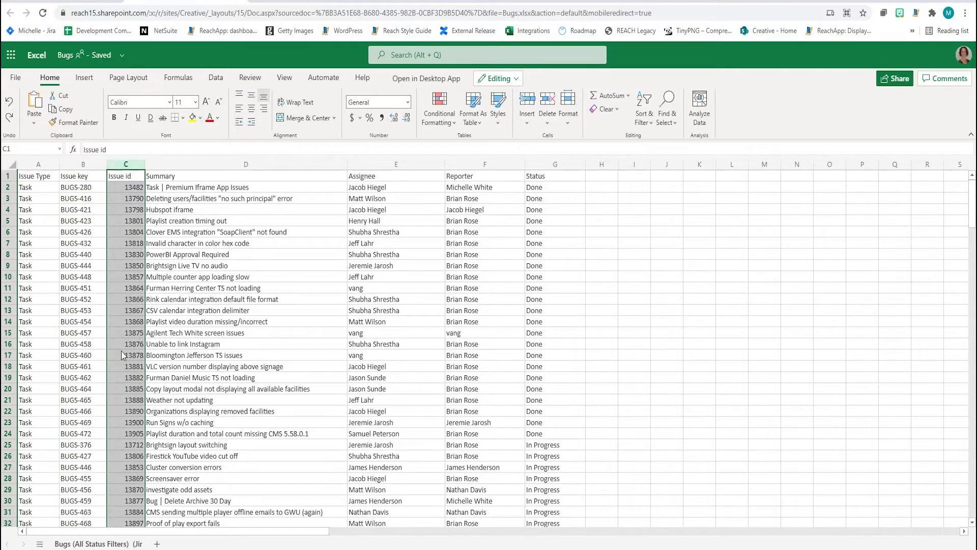
click(216, 166)
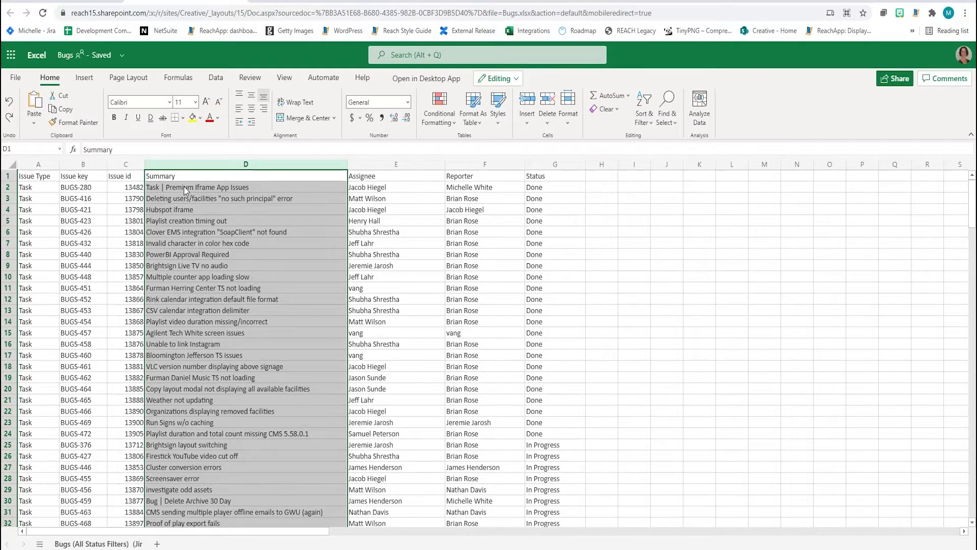
click(86, 165)
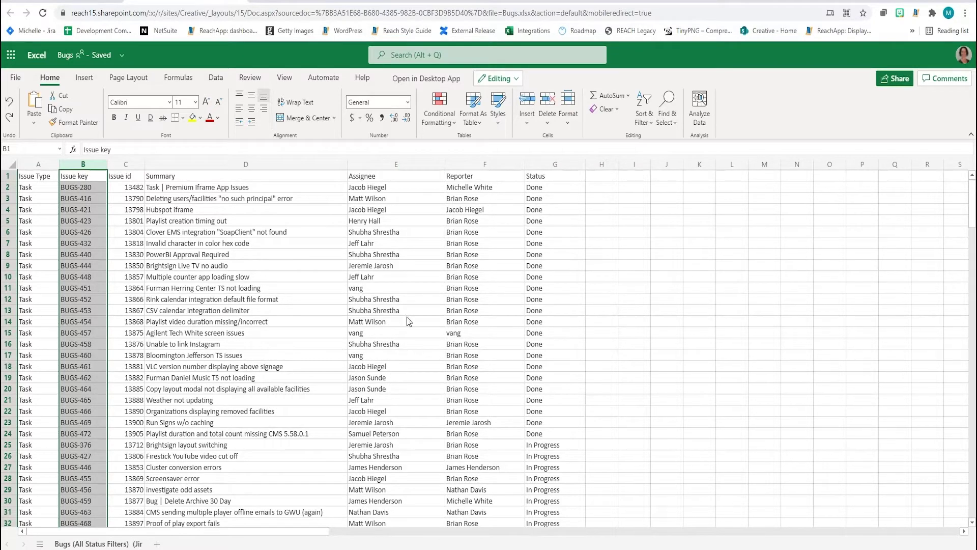
click(370, 191)
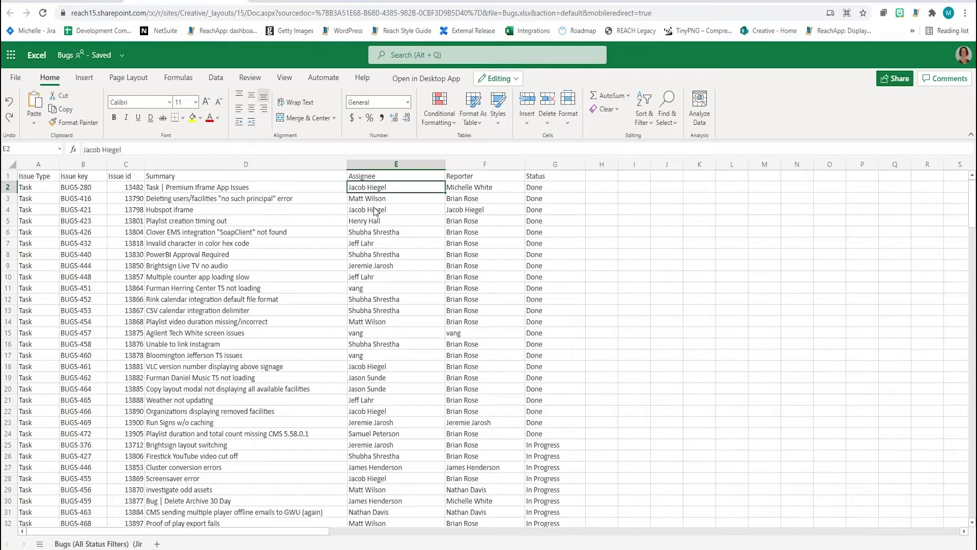
click(375, 213)
click(371, 189)
Switch to the REACH Data List Editor and create a new list named Sharepoint
click(98, 5)
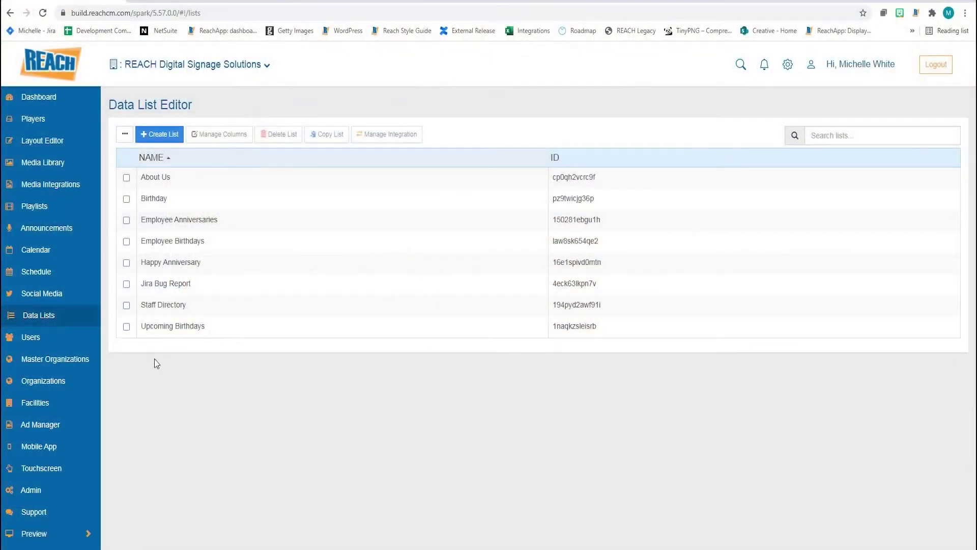
click(166, 137)
click(360, 114)
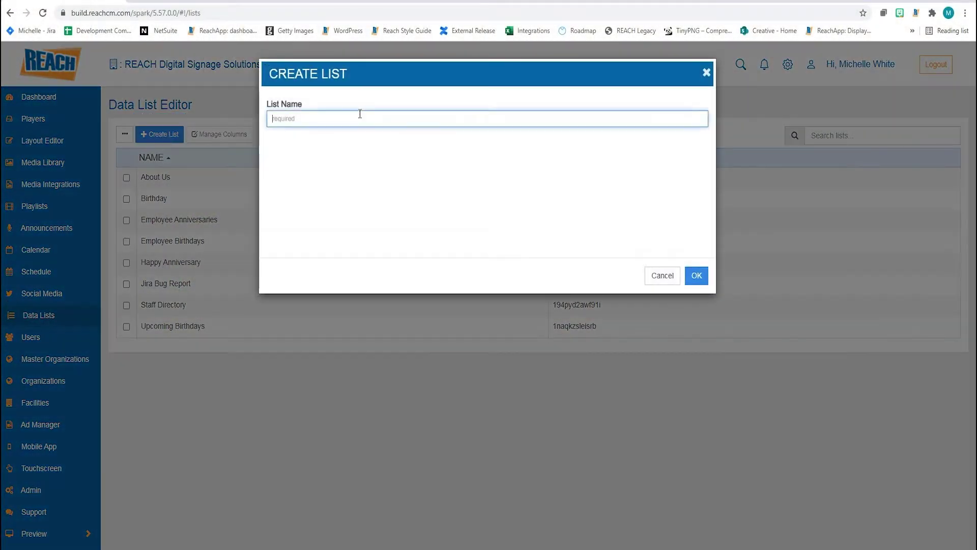
text(Sharepoint)
click(698, 278)
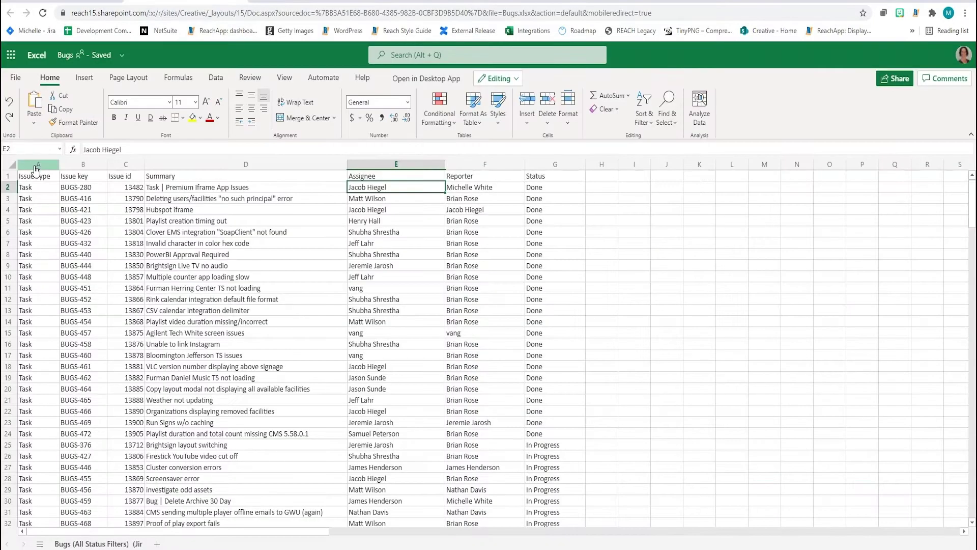
Add a Text column named Issue Type to the new list, matching column A of the Bugs spreadsheet
click(36, 165)
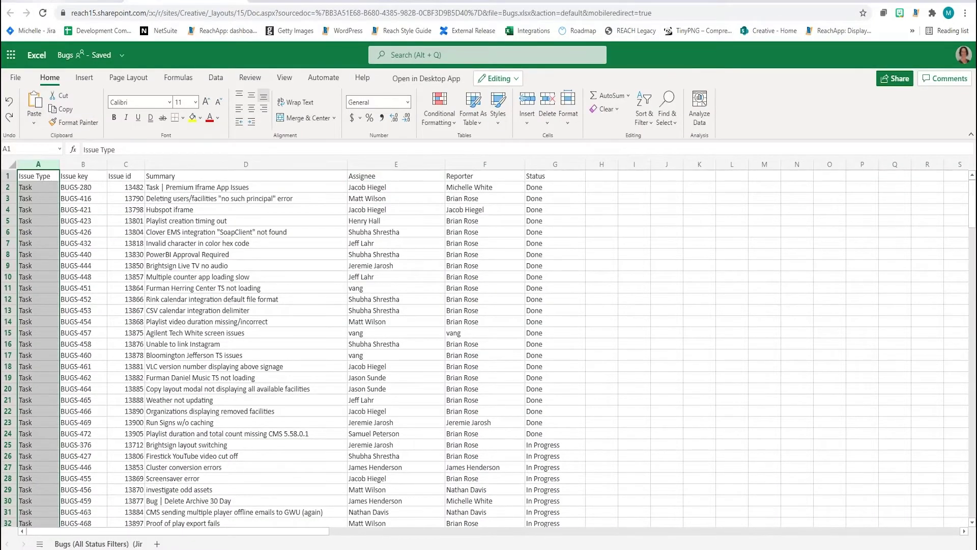
click(51, 4)
text(Issue Type)
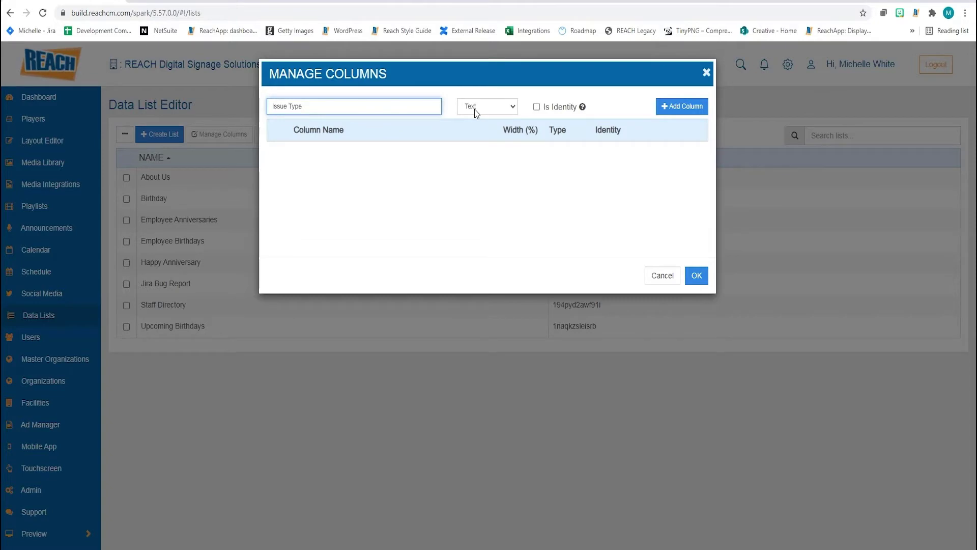
click(674, 108)
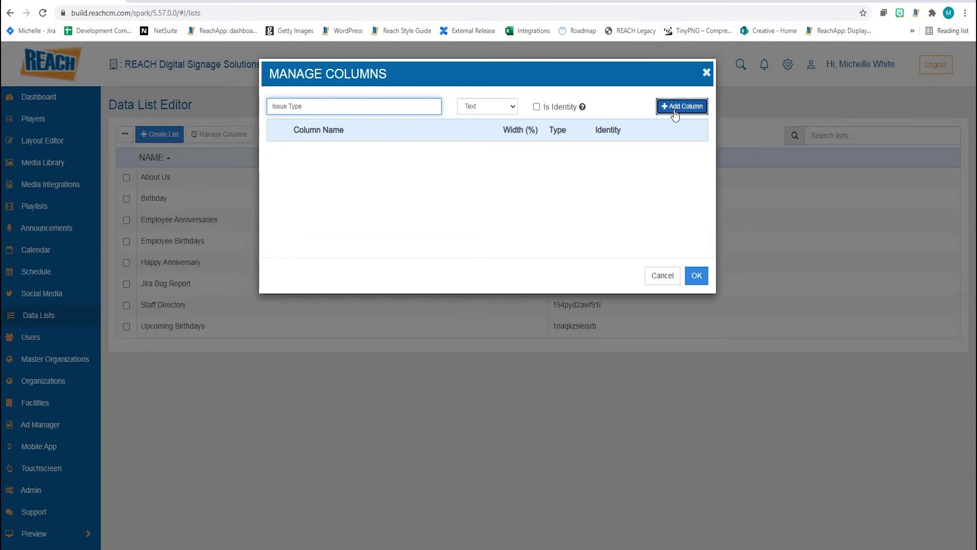
Check column B of the Bugs spreadsheet and add a matching Text column named Issue Key to the list
click(178, 2)
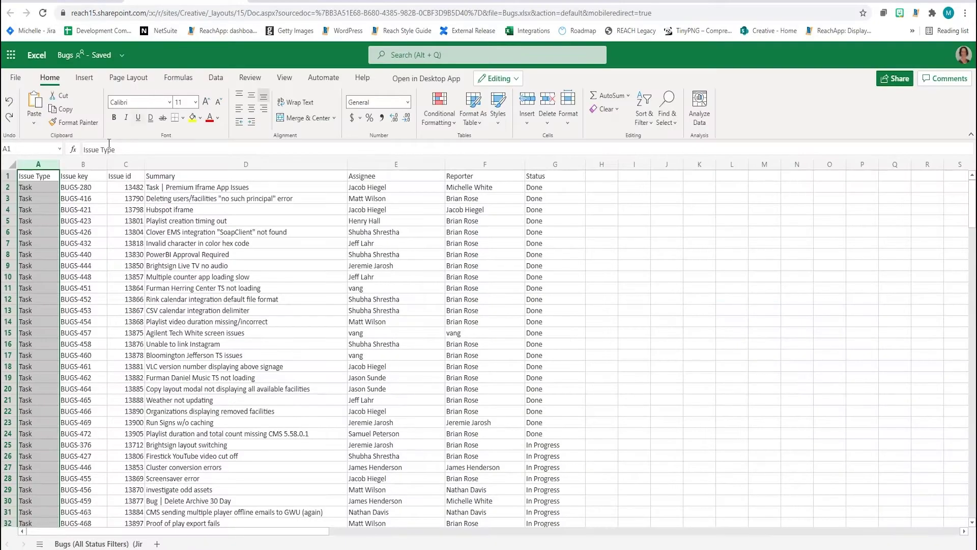
click(91, 167)
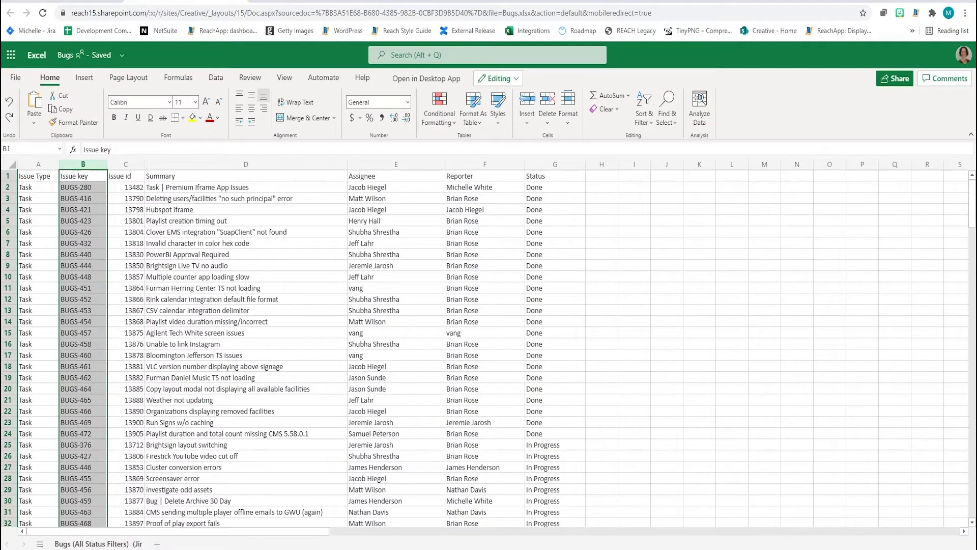
click(76, 2)
click(285, 106)
text(I)
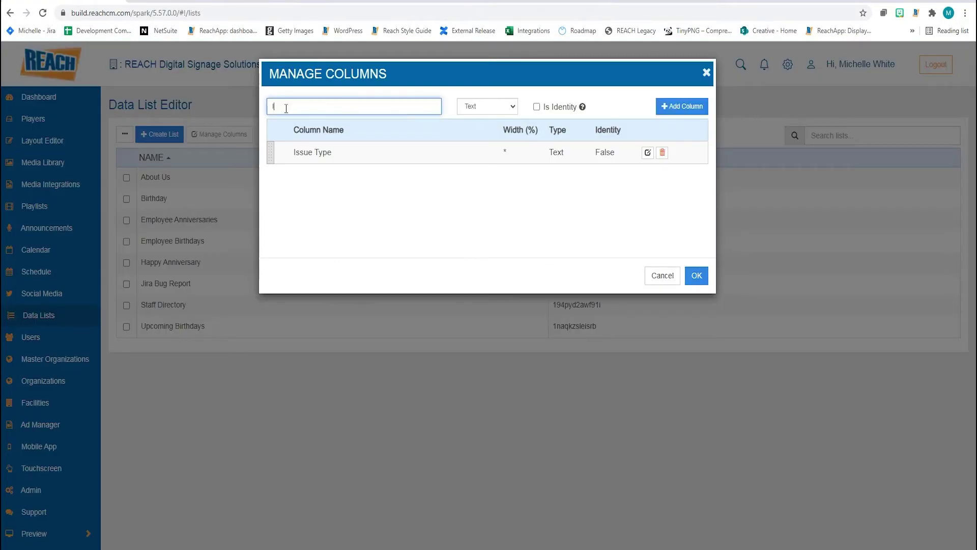
text(ssue Key)
click(692, 113)
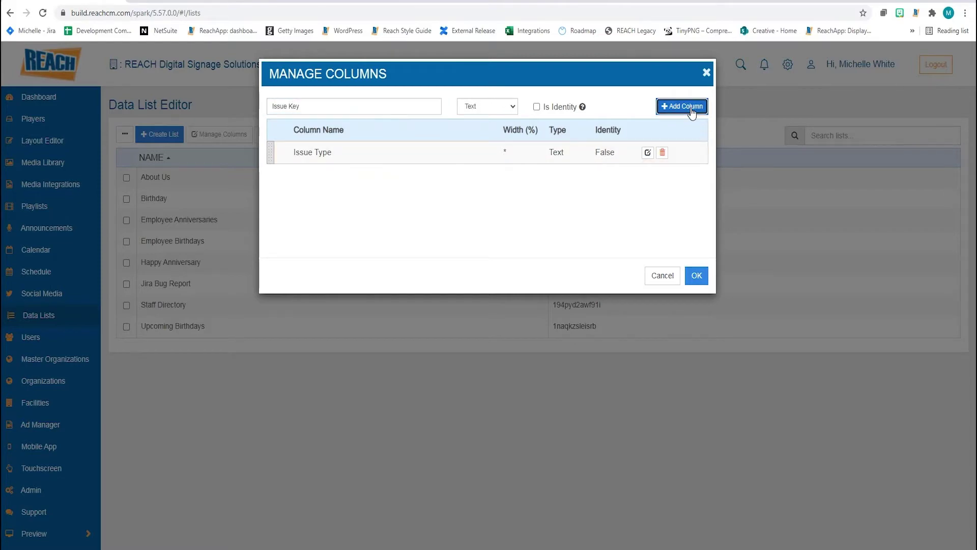
Review the spreadsheet's Issue id column and the data types available for list columns, keeping Text selected
click(171, 1)
click(126, 164)
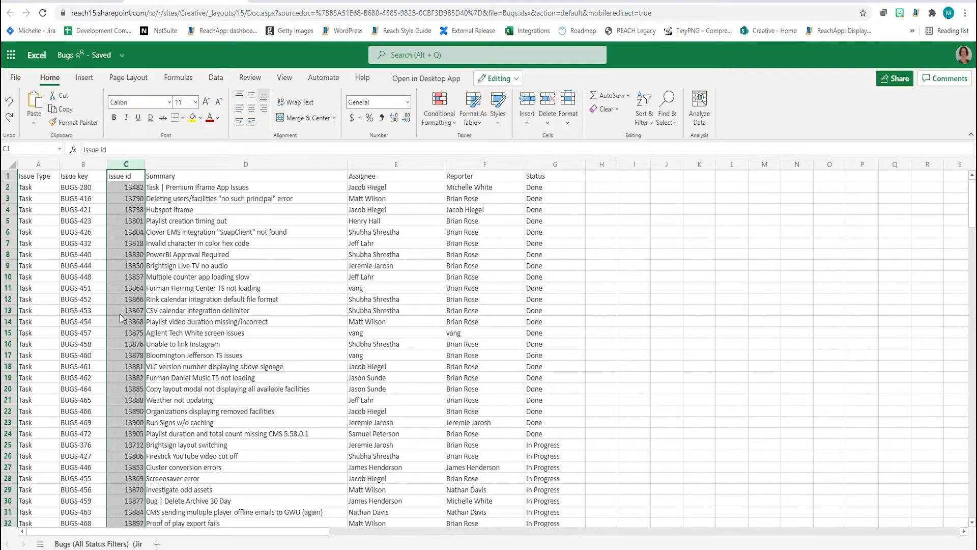
click(102, 4)
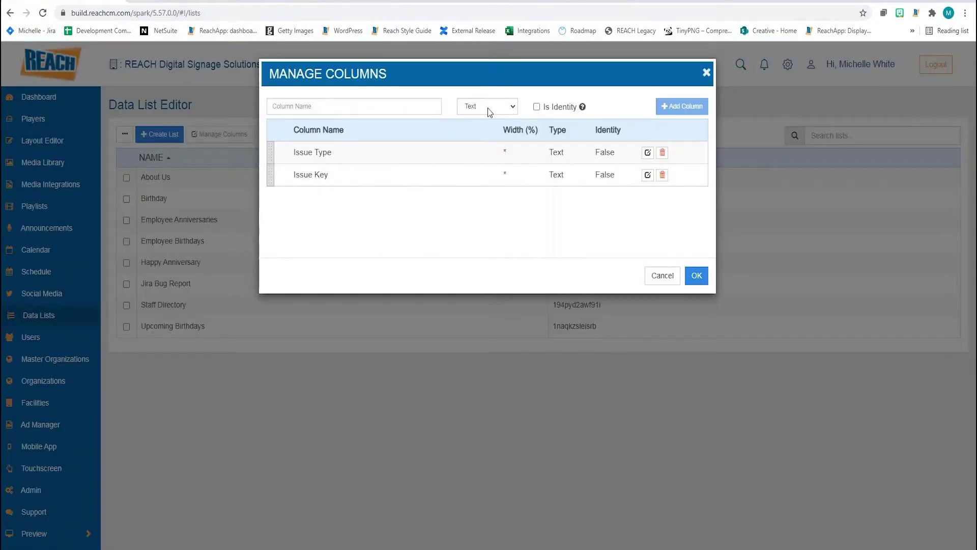
click(487, 108)
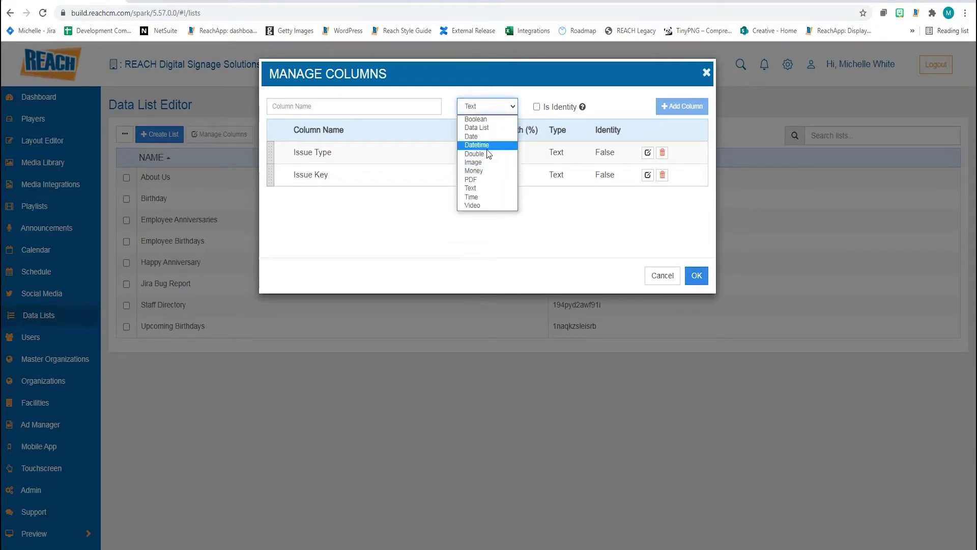
click(477, 189)
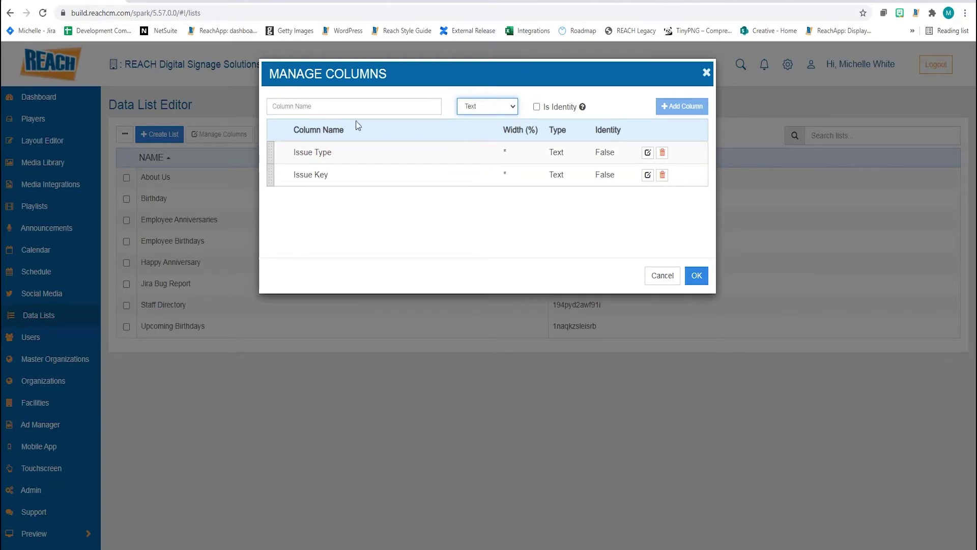
Add a Text column named Issue ID to the list, matching column C of the Bugs spreadsheet
click(189, 4)
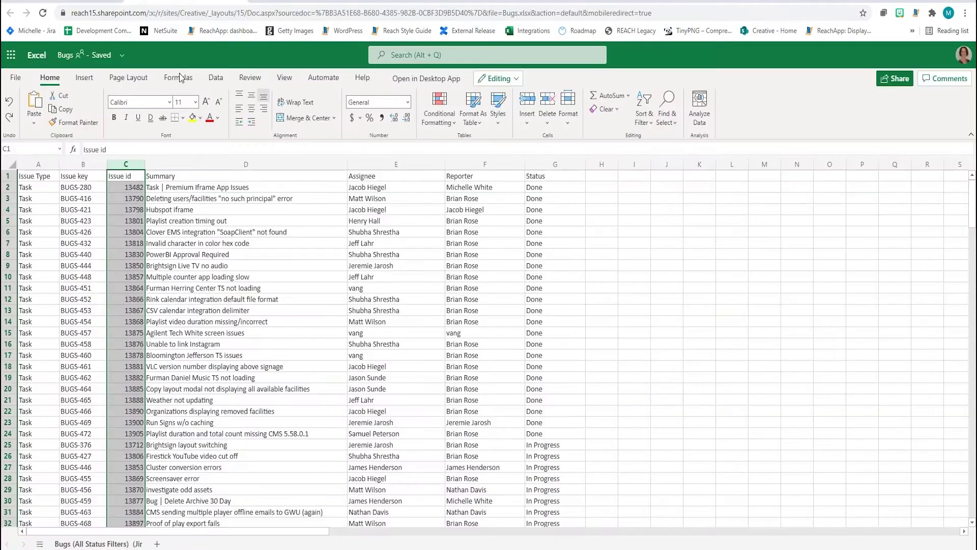
click(66, 2)
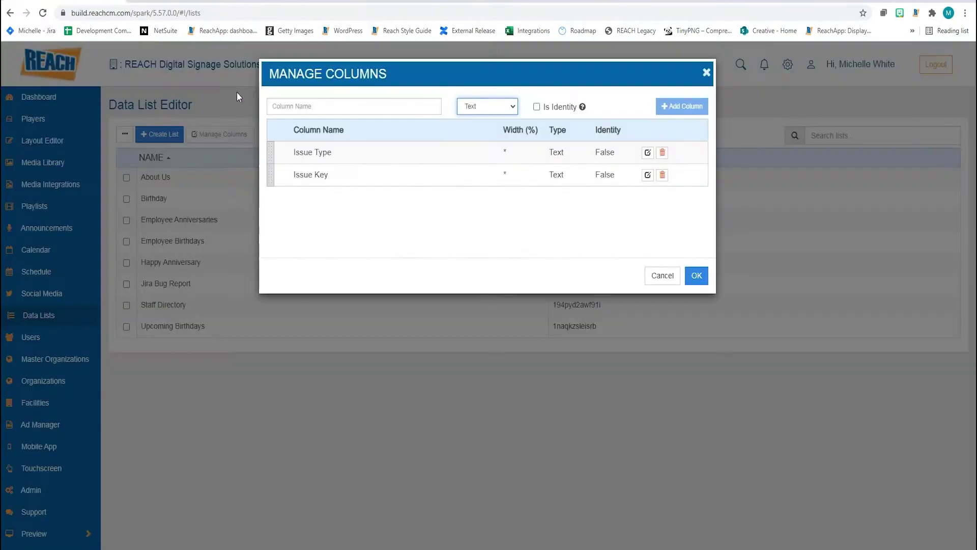
click(282, 104)
text(Issue)
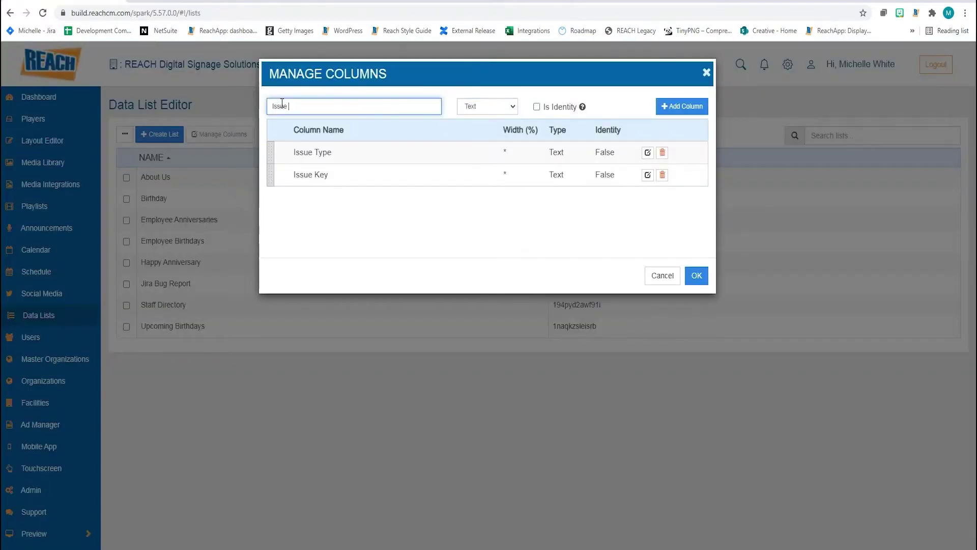
text( ID)
key(Tab)
key(Tab)
key(Tab)
key(Return)
Add a Text column named Summary to the list
text(Summary)
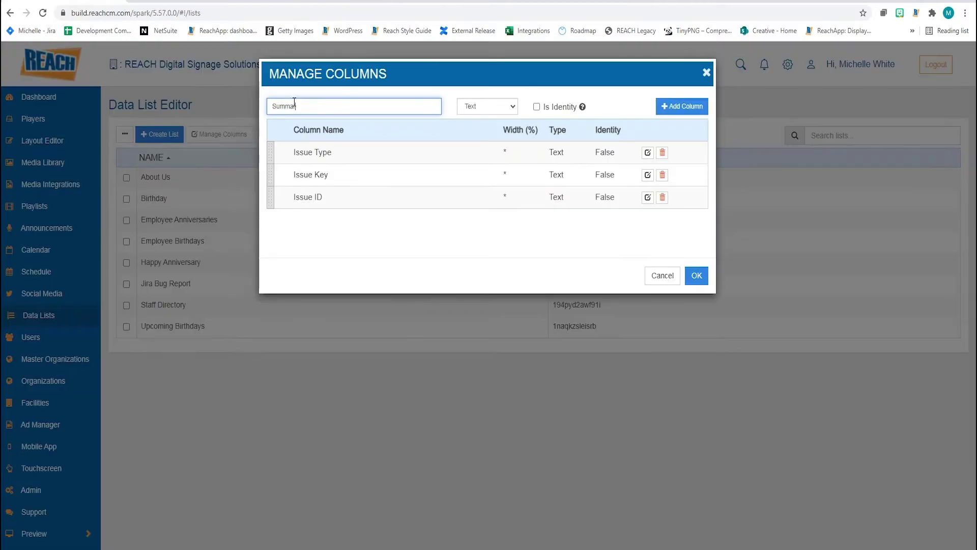
key(Tab)
key(Tab)
key(Tab)
key(Return)
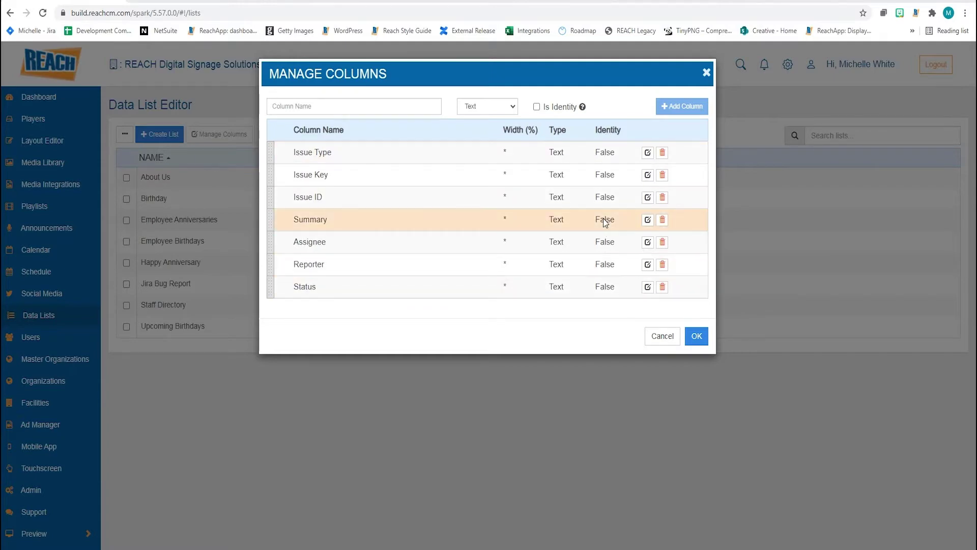
Switch to the Bugs spreadsheet and examine the Issue key and Issue id columns as candidates for a unique identifier
key(ctrl+Tab)
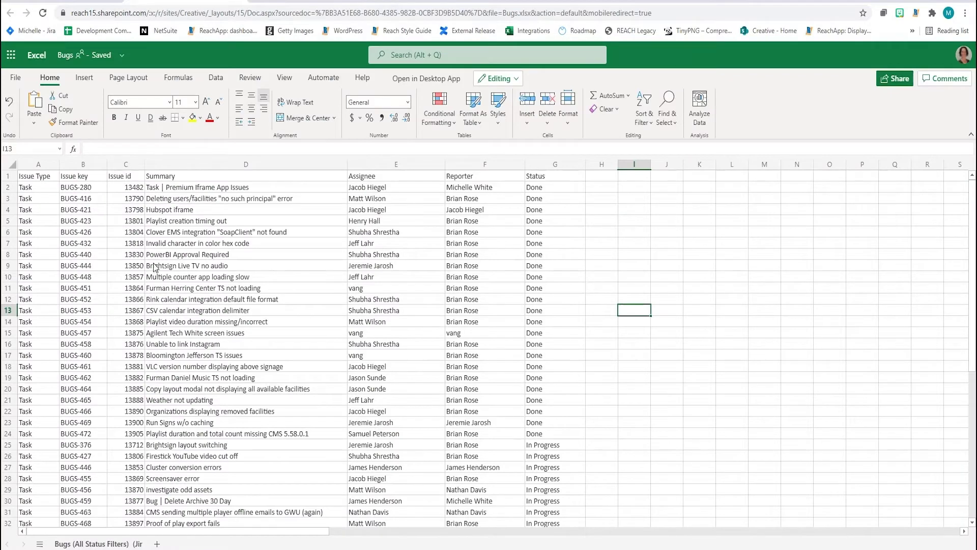
click(92, 166)
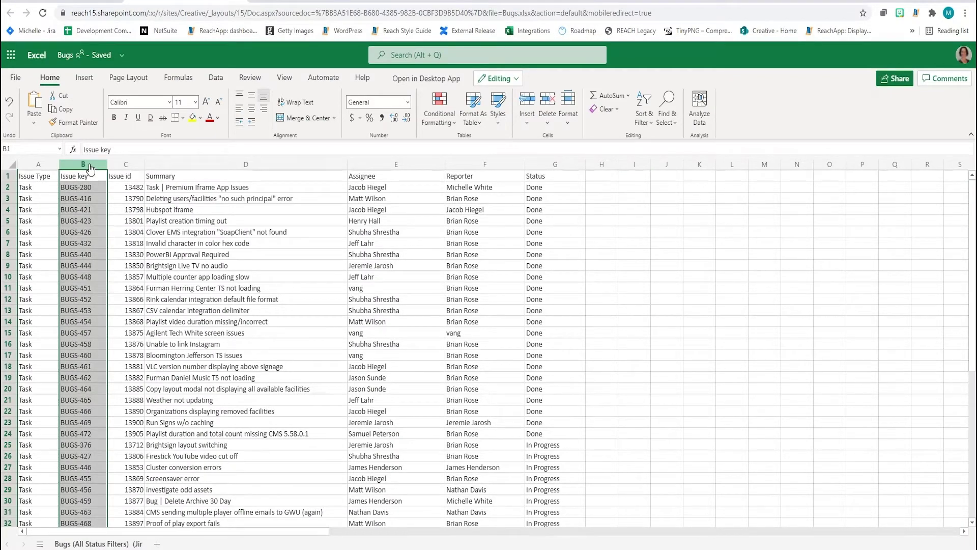
click(122, 165)
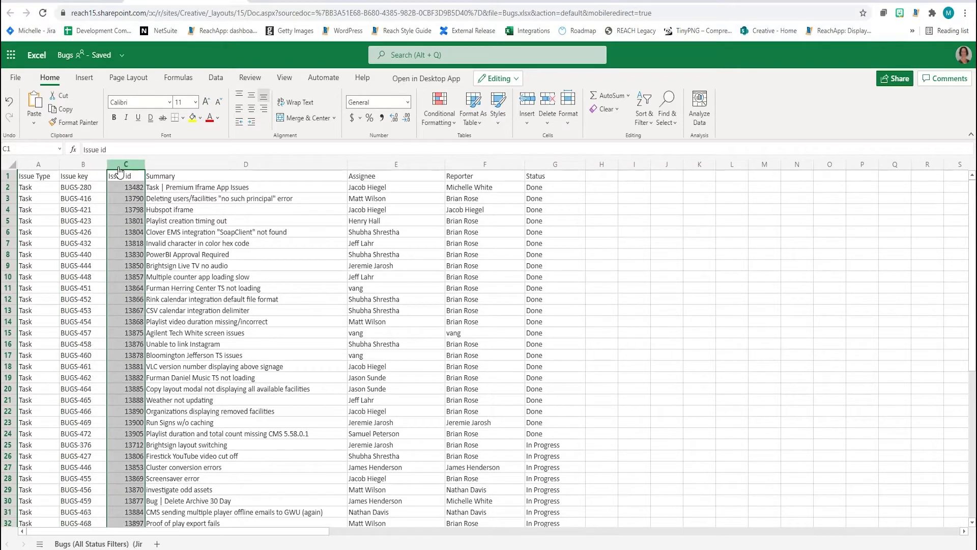
drag(118, 168, 96, 168)
click(96, 167)
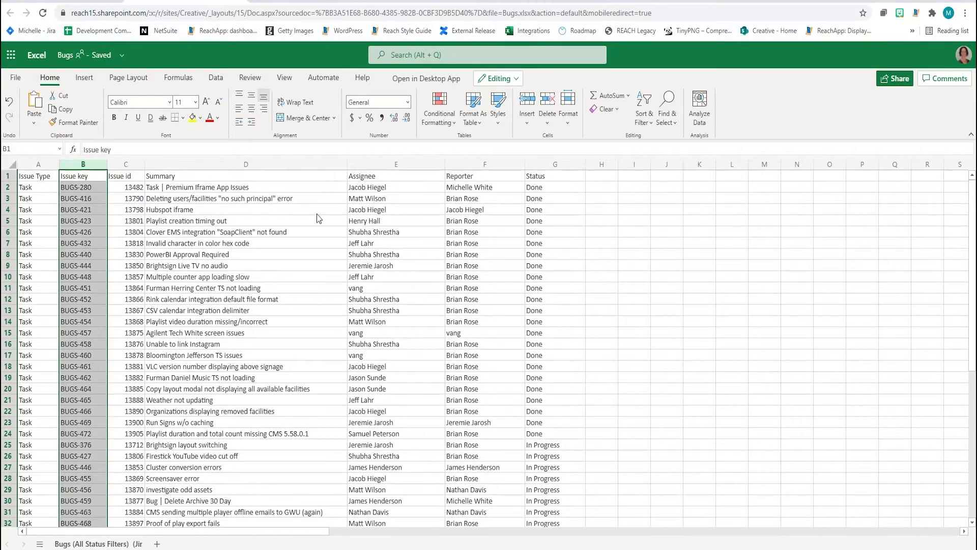
Add a Series column in column H, enter 1, 2 and 3 below the header, and fill the series down to row 17
click(588, 177)
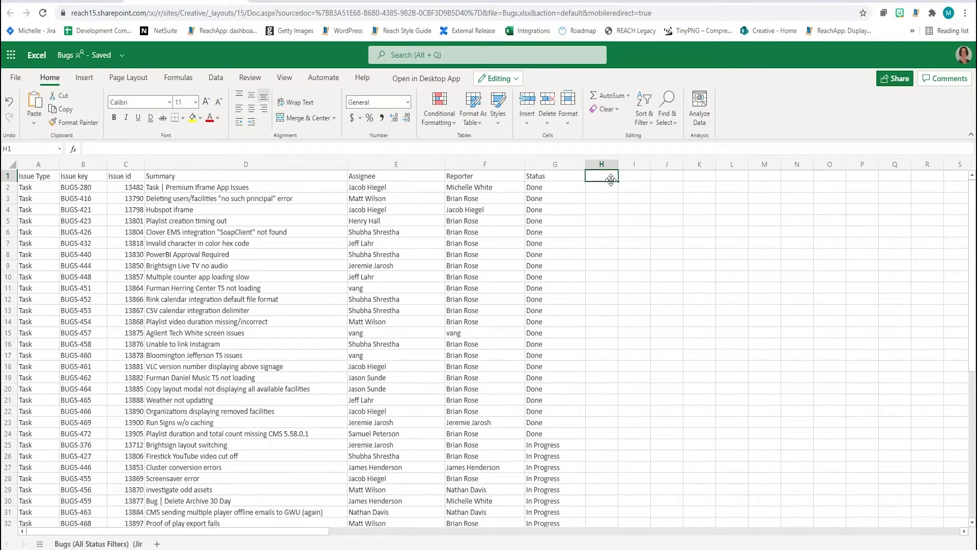
text(Series)
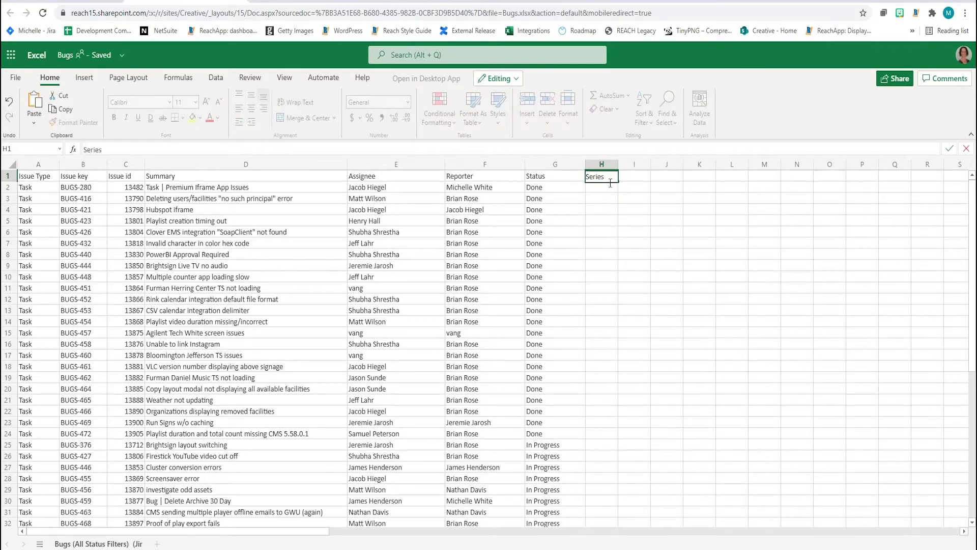
click(607, 191)
text(1)
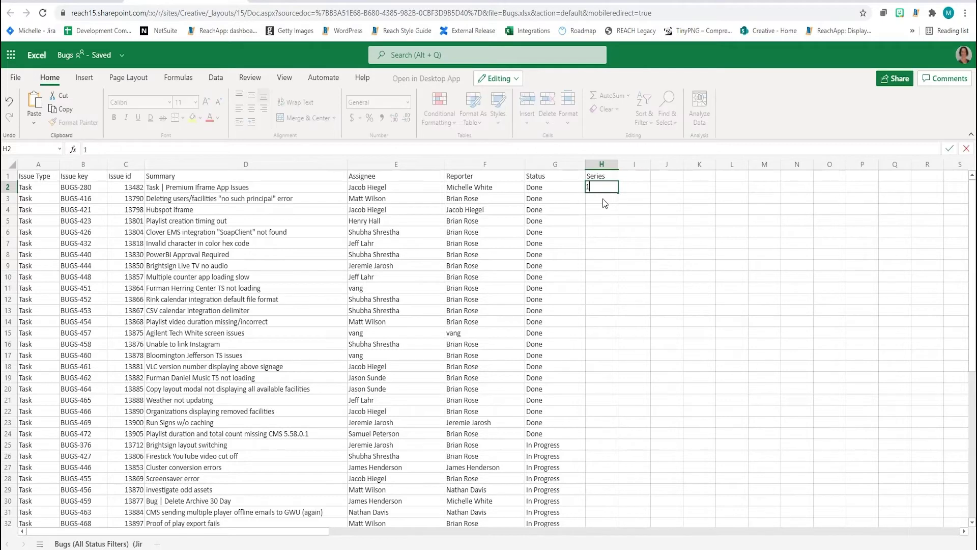
key(Return)
text(2)
key(Return)
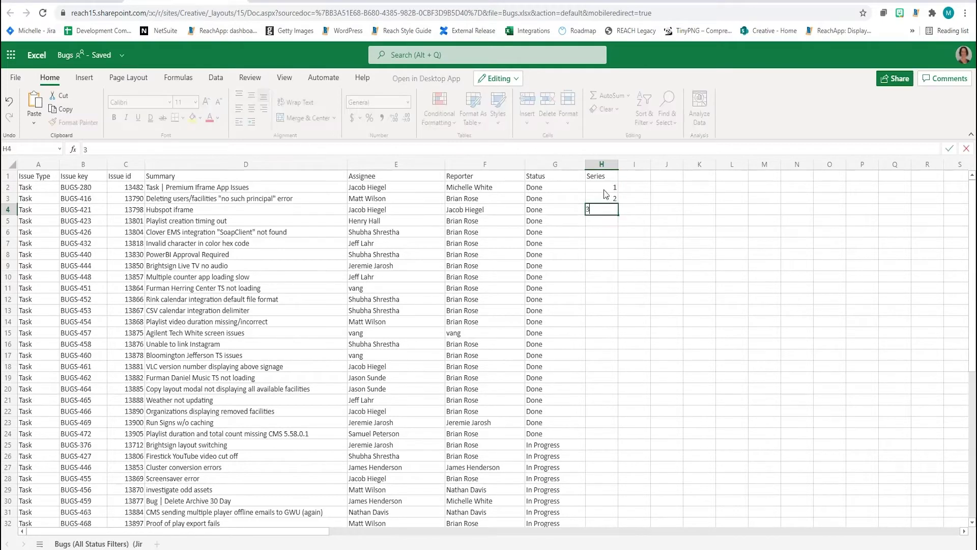
drag(603, 187, 620, 215)
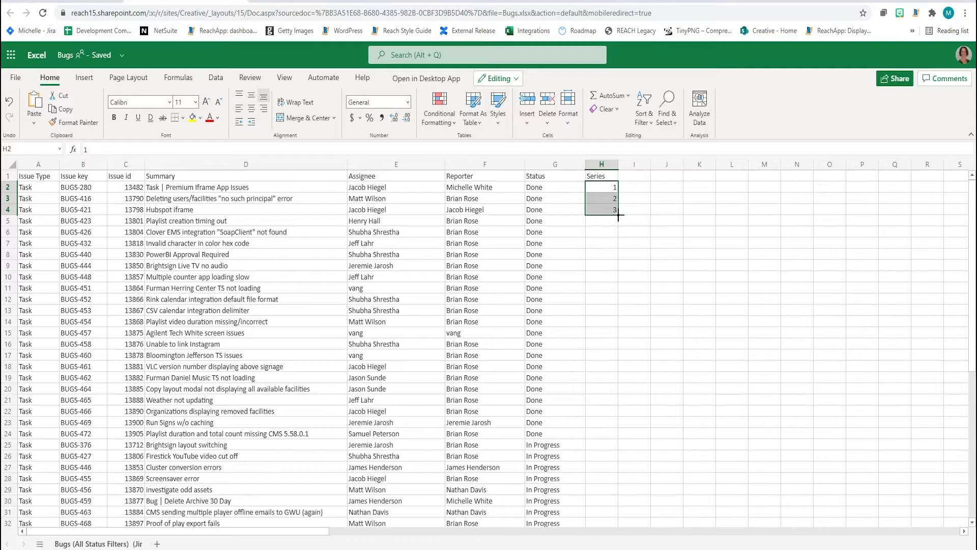
drag(619, 215, 622, 359)
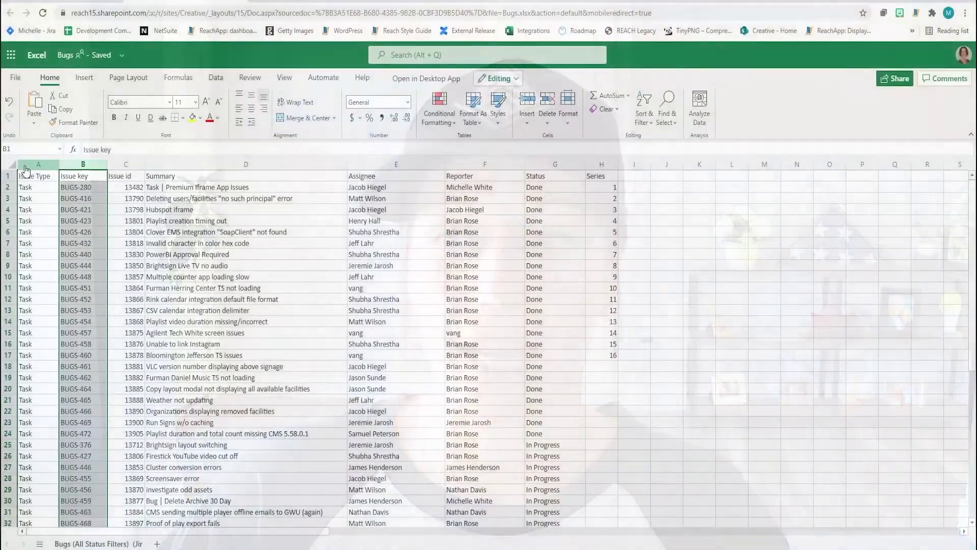
Compare the Issue Type and Issue key columns to judge which one holds unique values
click(88, 167)
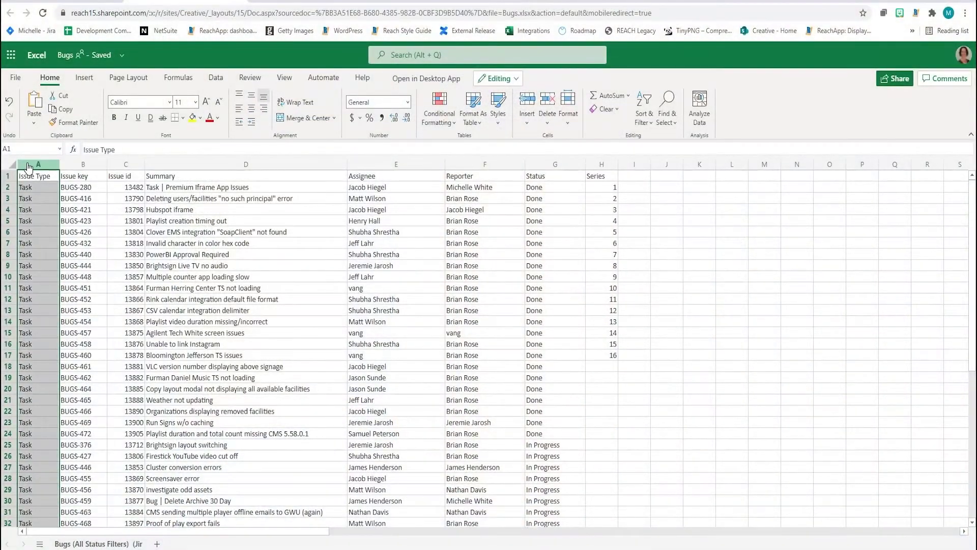
click(91, 168)
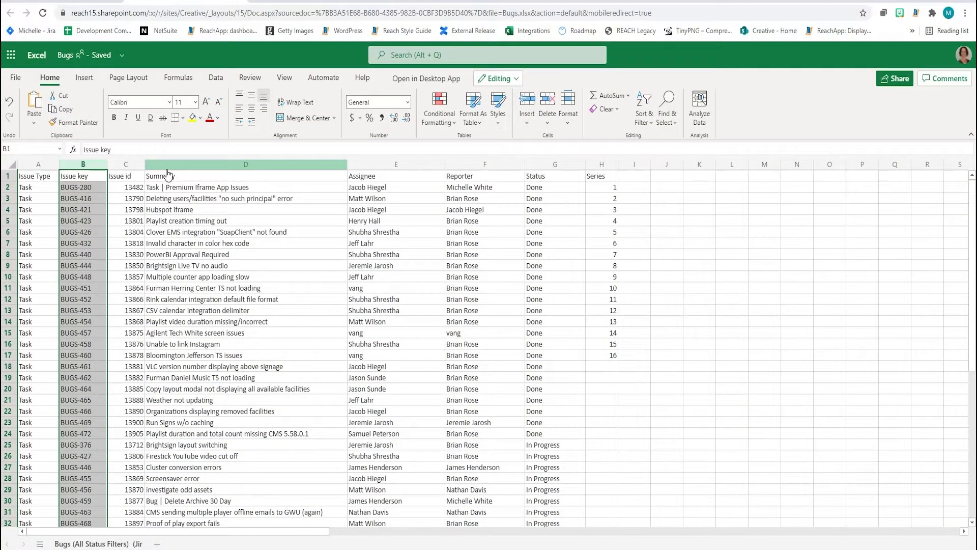
click(608, 357)
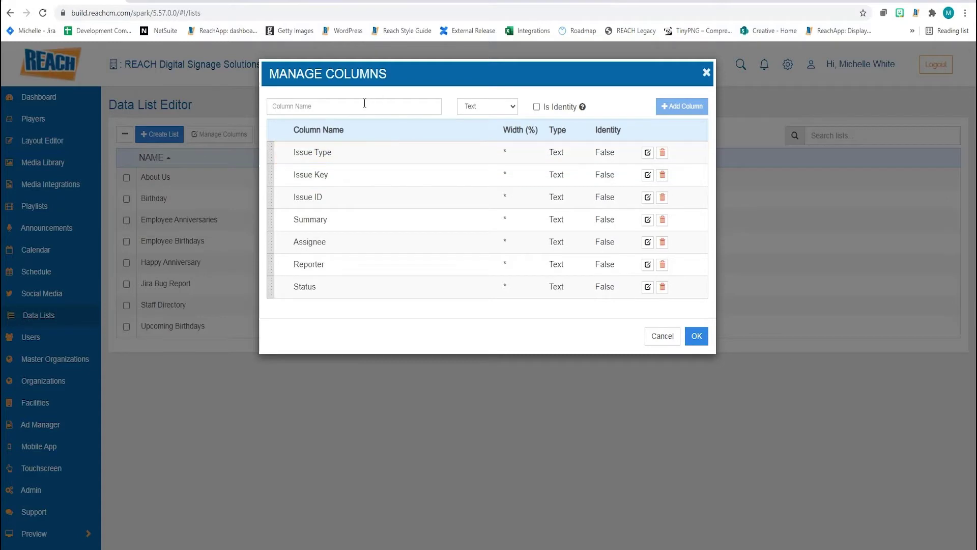
Back in REACH, mark the Issue Key column as the list's identity and save the column setup
click(364, 103)
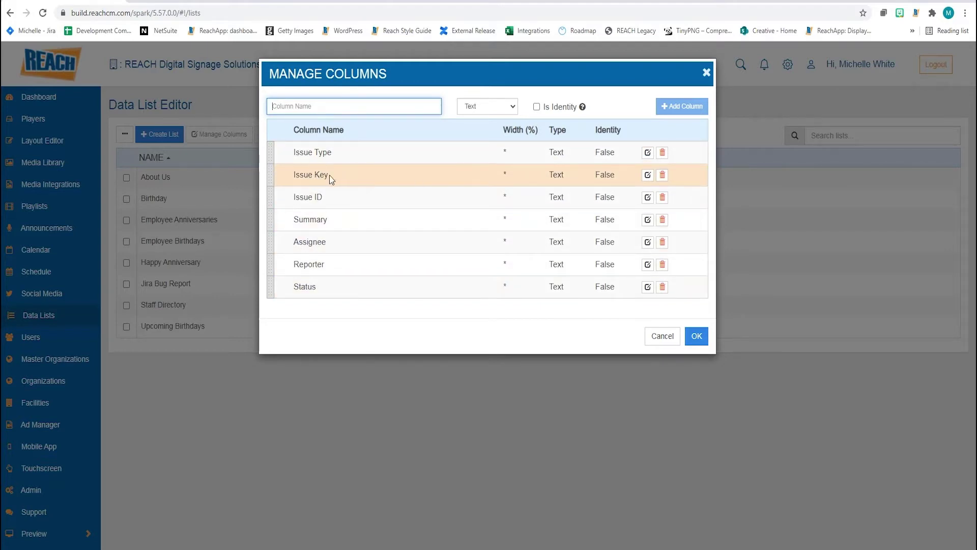
click(648, 174)
click(599, 174)
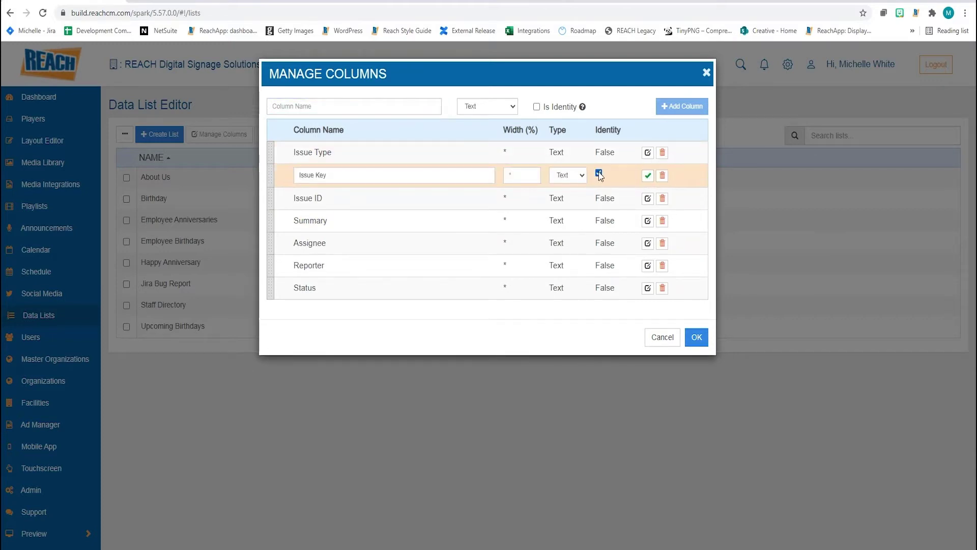
click(648, 176)
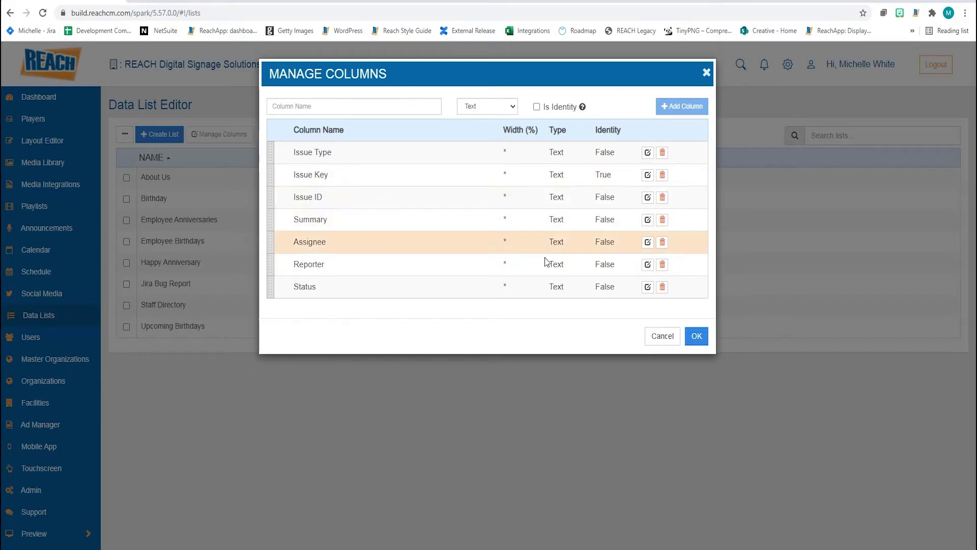
click(695, 336)
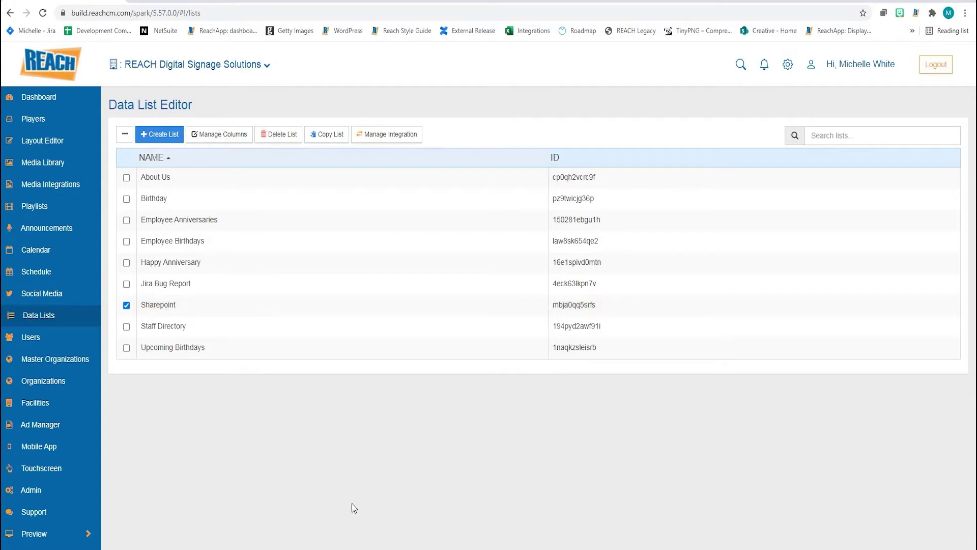
Open the Sharepoint list to check its column headers and return to the overview of all lists
click(258, 312)
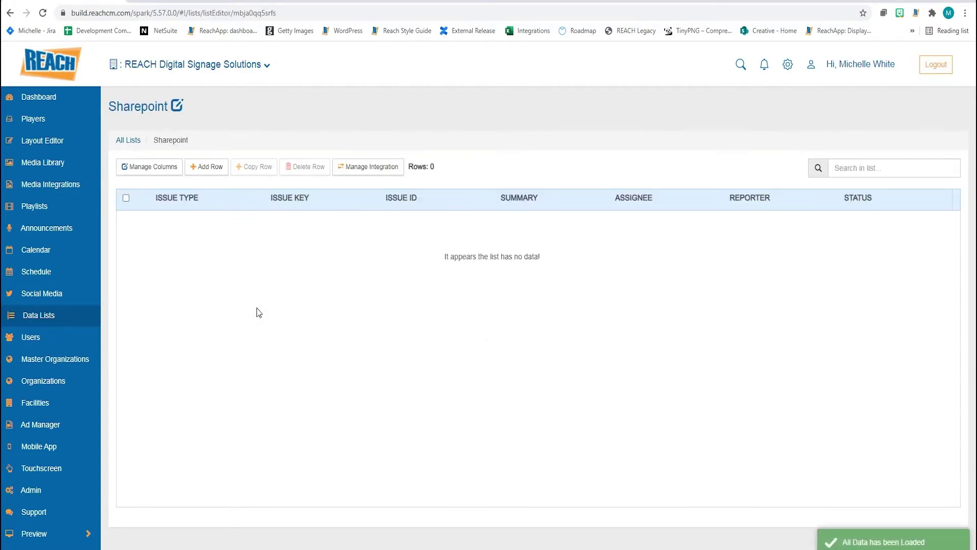
click(136, 141)
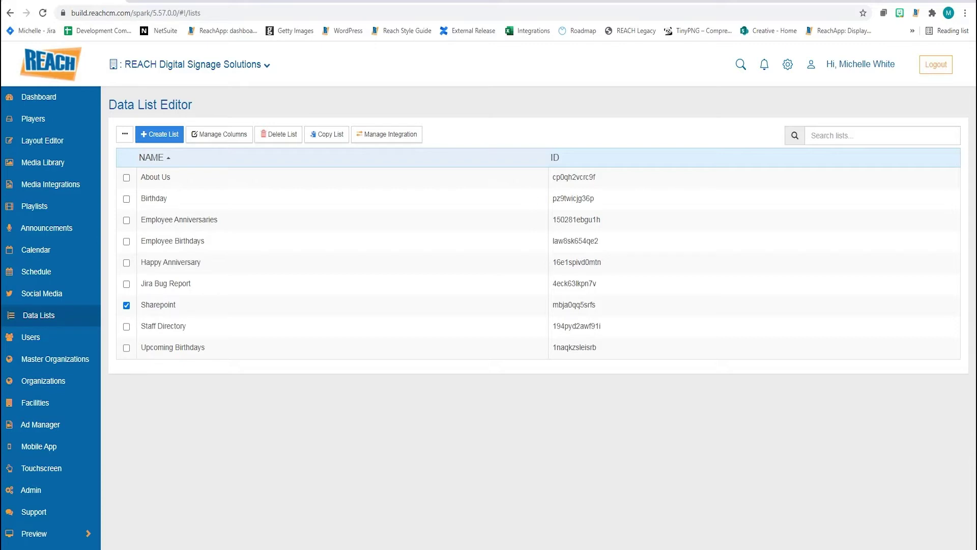
Add a new integration to the Sharepoint list and name it Sharepoint
click(385, 135)
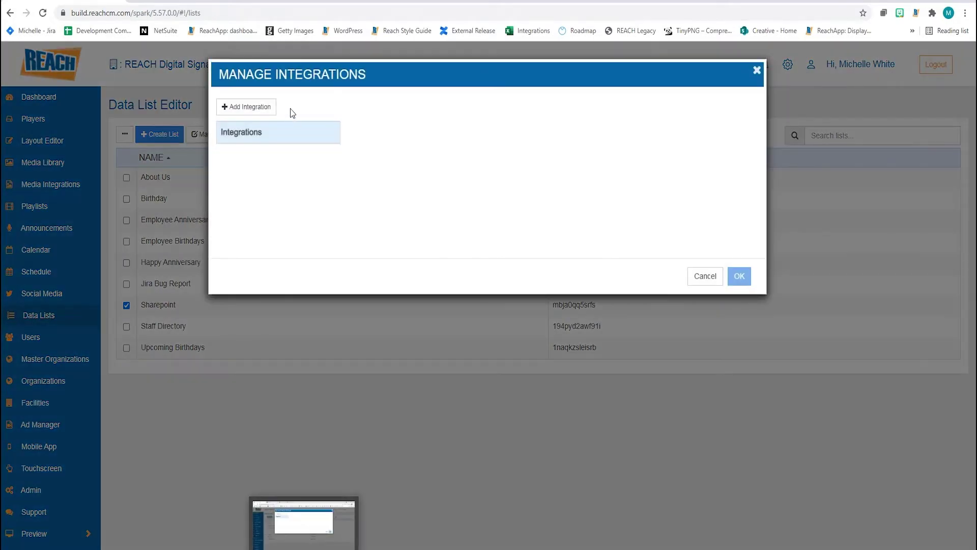
click(253, 108)
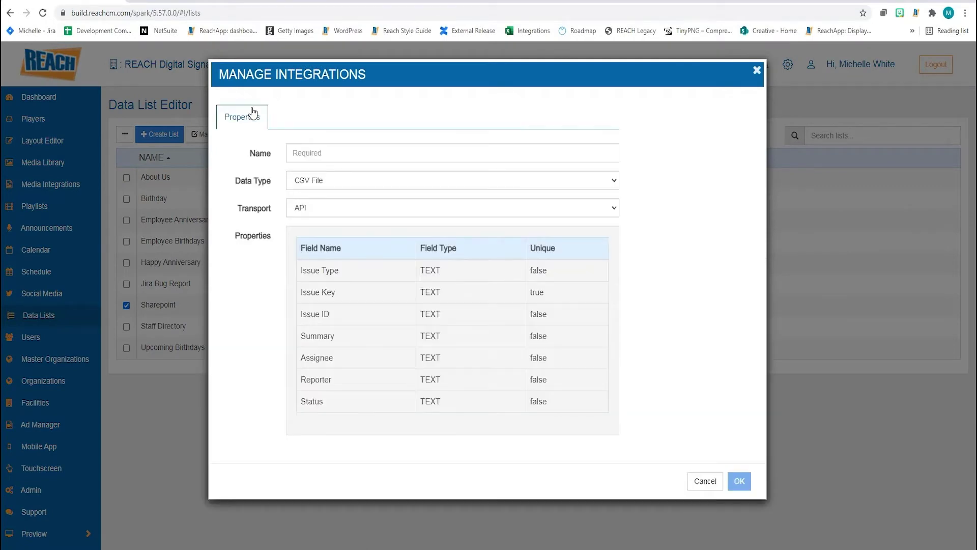
click(313, 146)
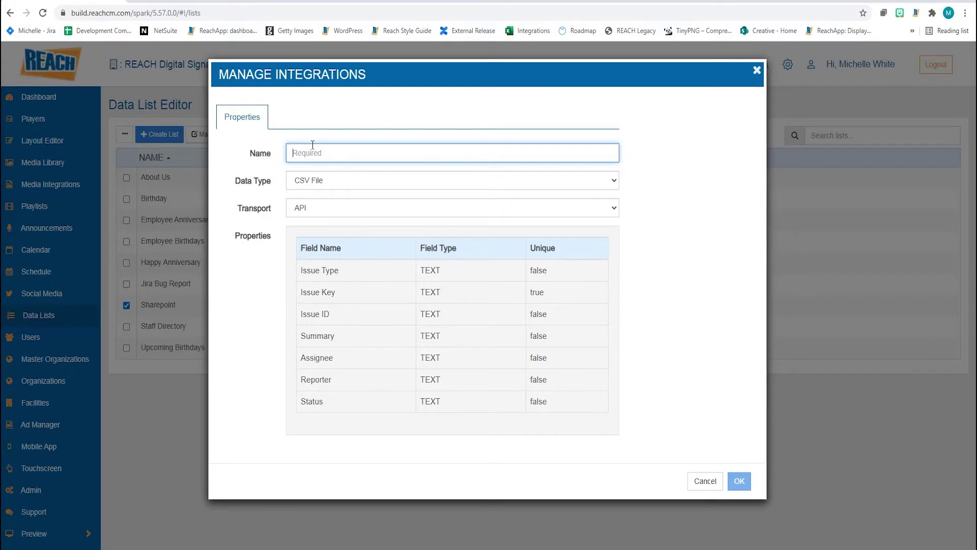
text(Sharepoint)
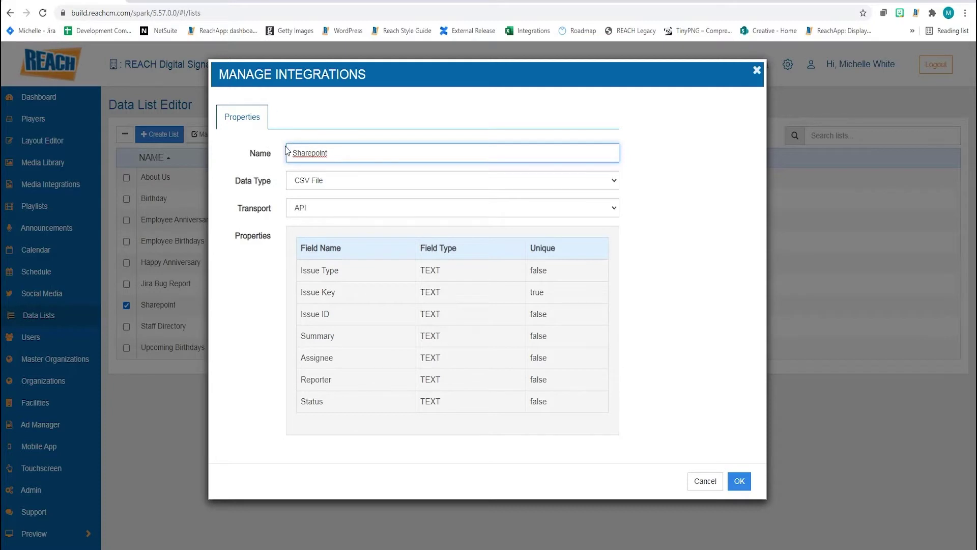
Set the integration's data type to Excel File and its transport to URL, and check the Issue Key field's Unique setting
click(302, 180)
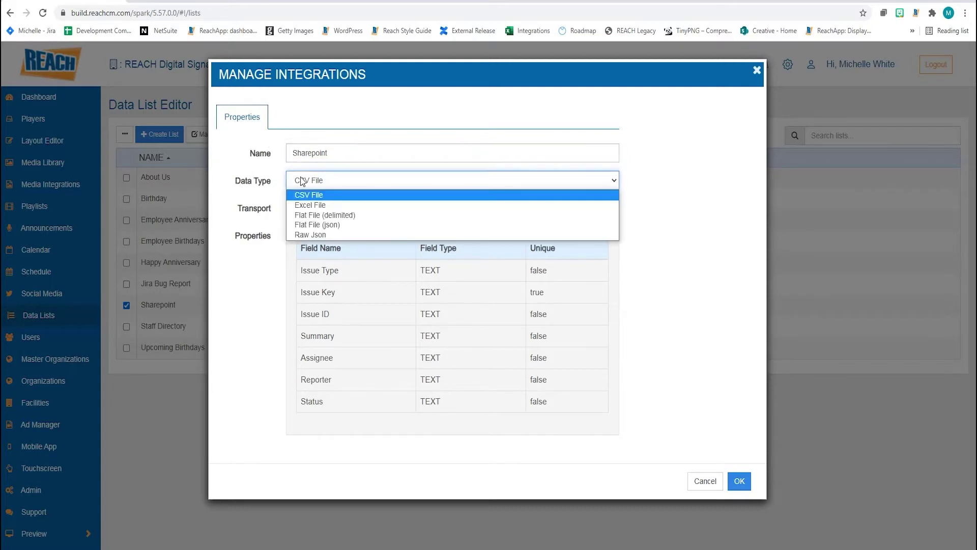
click(307, 204)
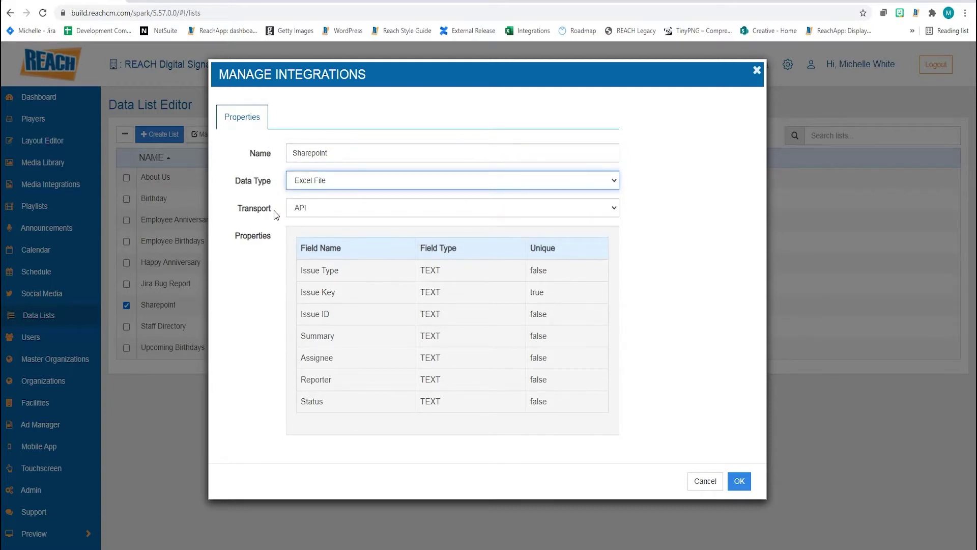
click(305, 208)
click(313, 274)
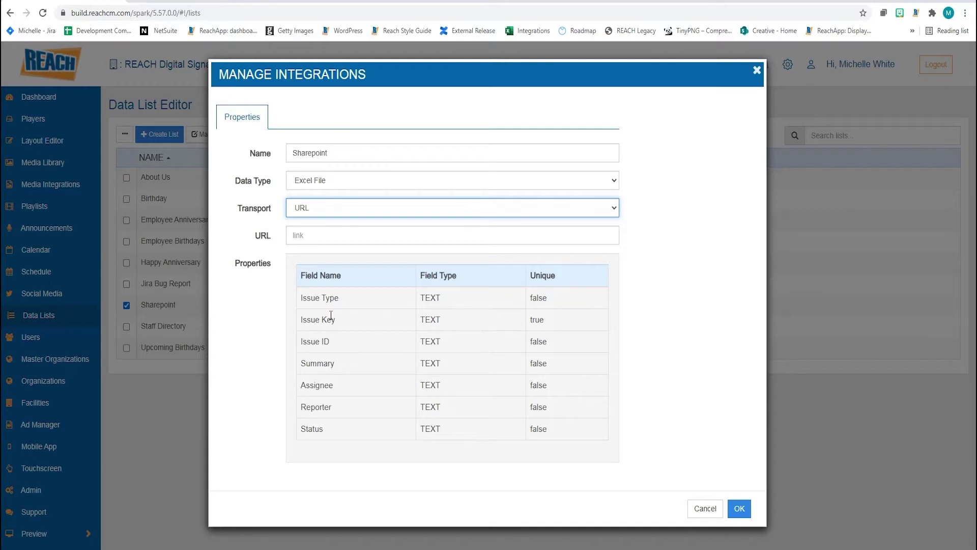
drag(303, 319, 545, 322)
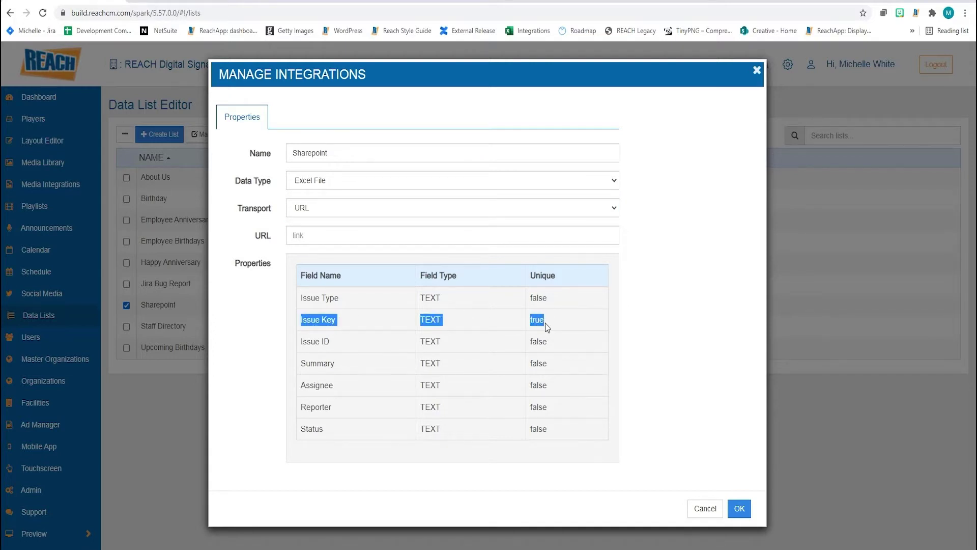
click(668, 346)
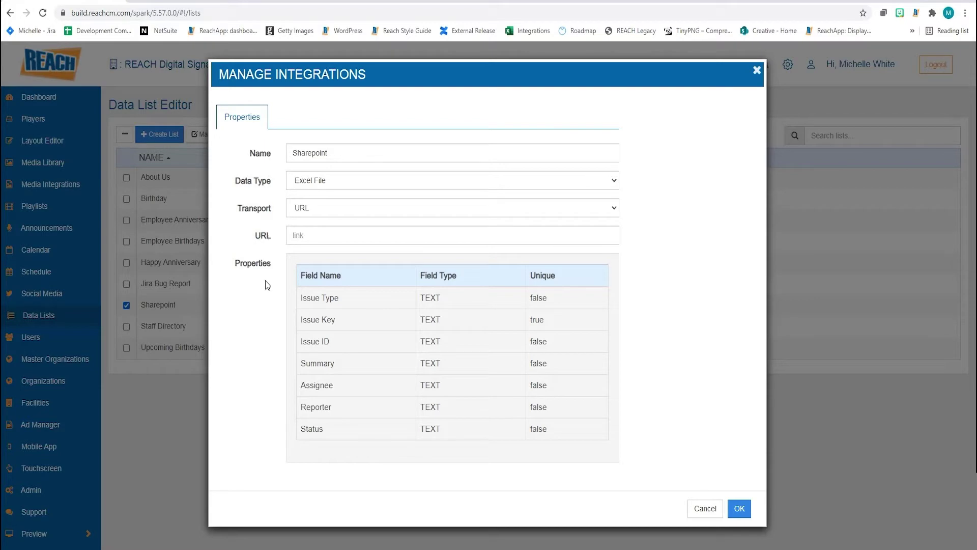
Switch to the Bugs spreadsheet, append &download=1 to the end of its web address, and select the whole address for copying
key(ctrl+Tab)
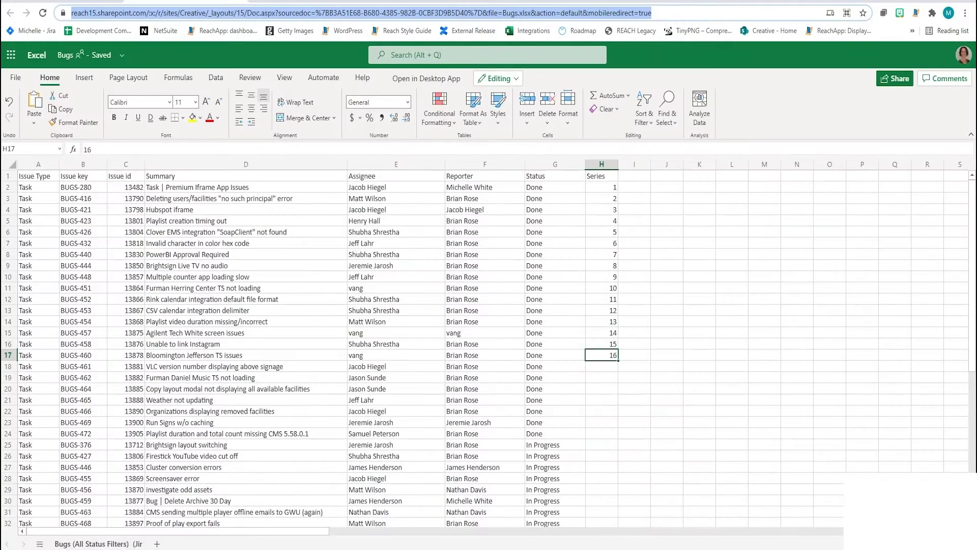
click(671, 14)
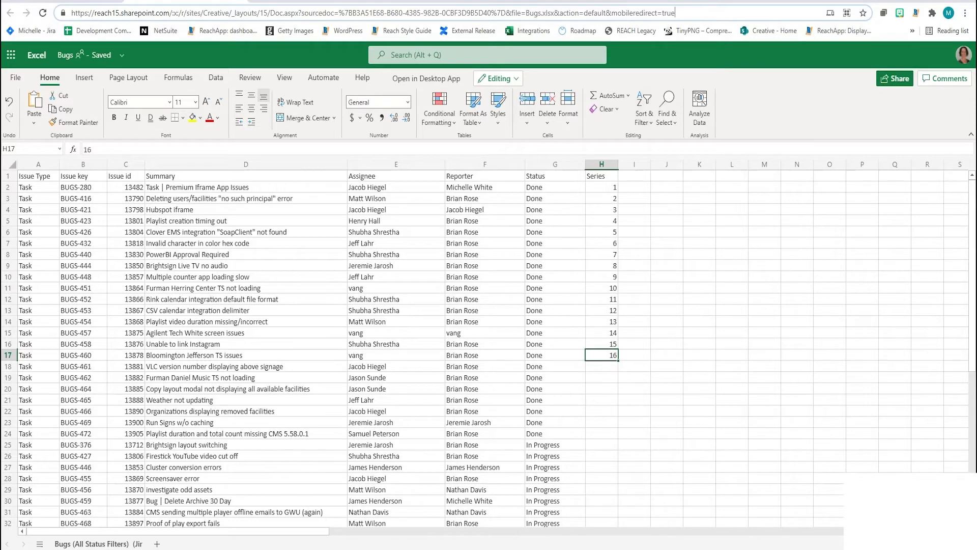
text(&)
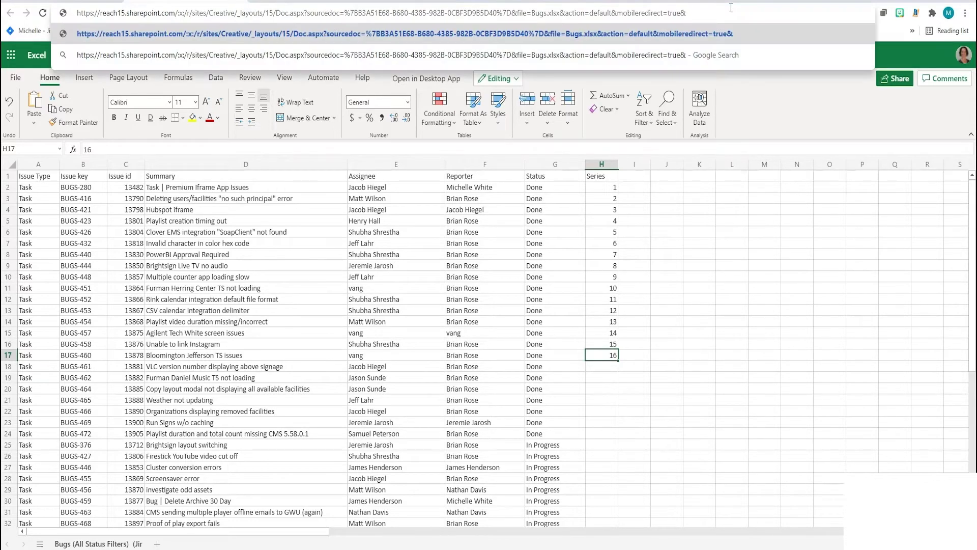
text(download)
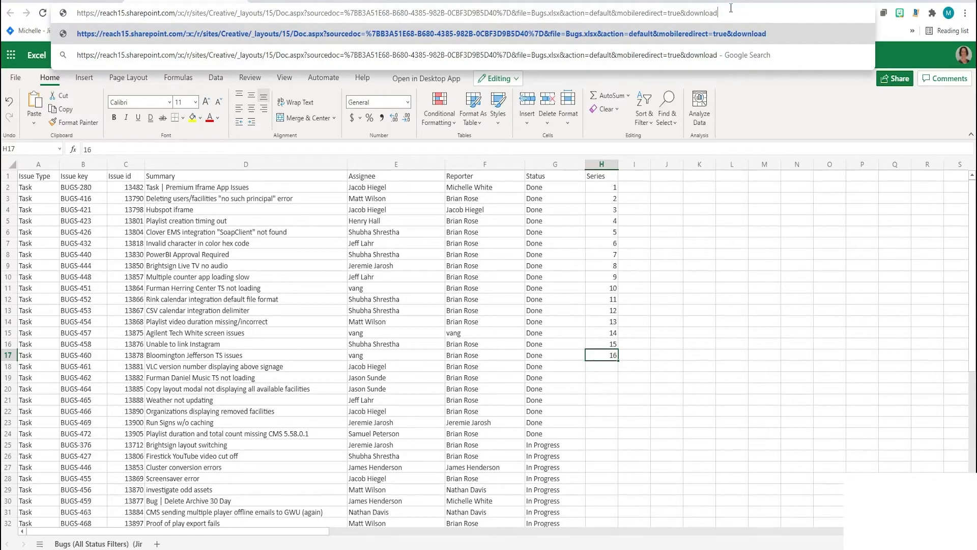
text(=1)
key(ctrl+a)
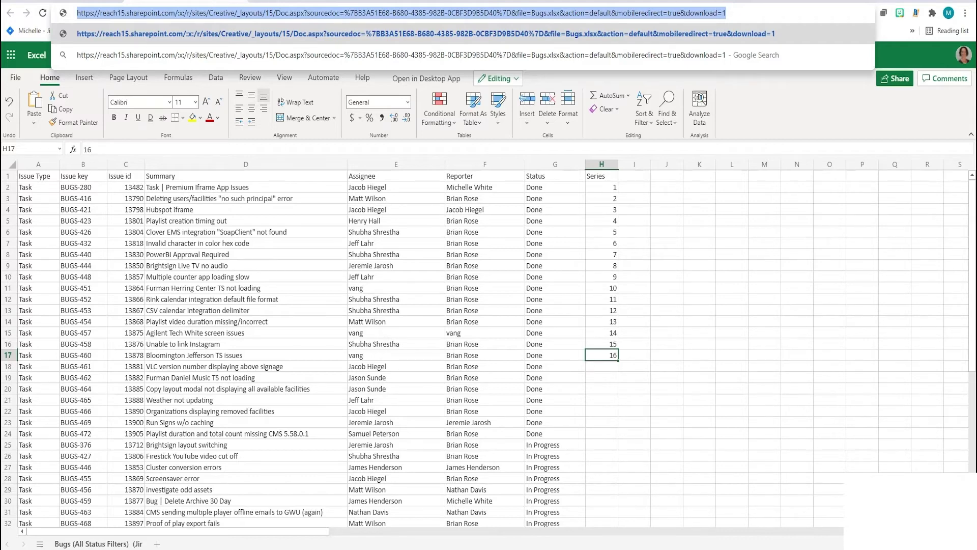
Return to the REACH integration and paste the spreadsheet's download link as its URL
click(247, 3)
click(346, 239)
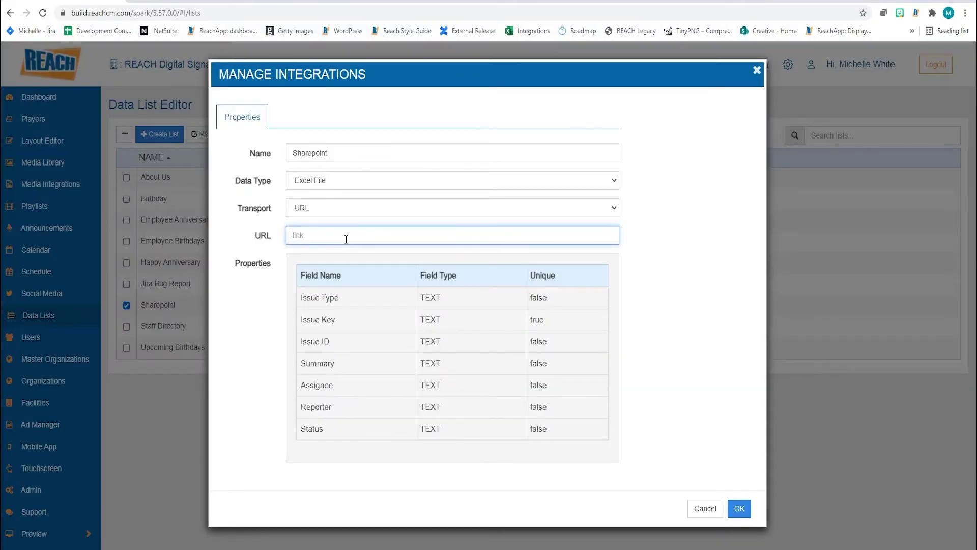
key(ctrl+v)
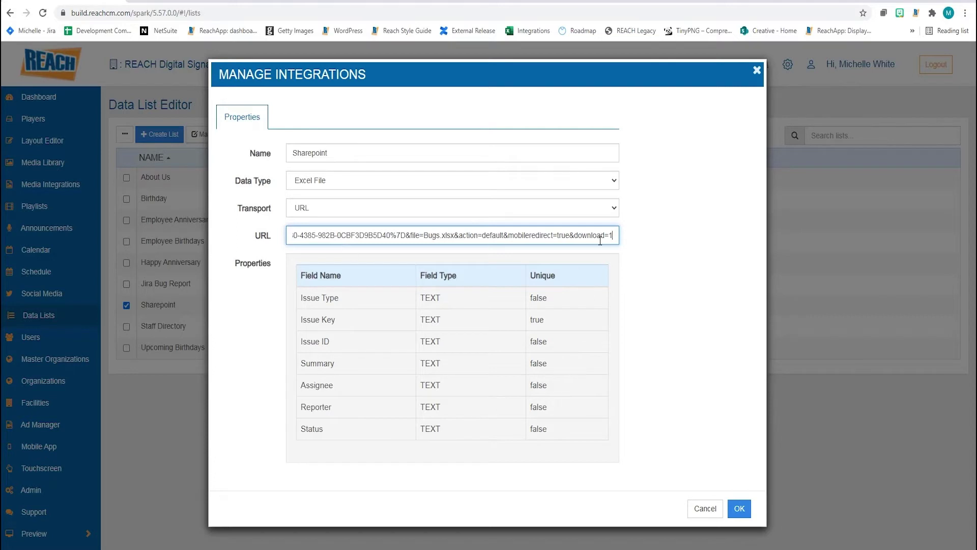
Check that the pasted URL ends with &download=1 and save the Sharepoint integration
drag(570, 236, 616, 237)
click(621, 237)
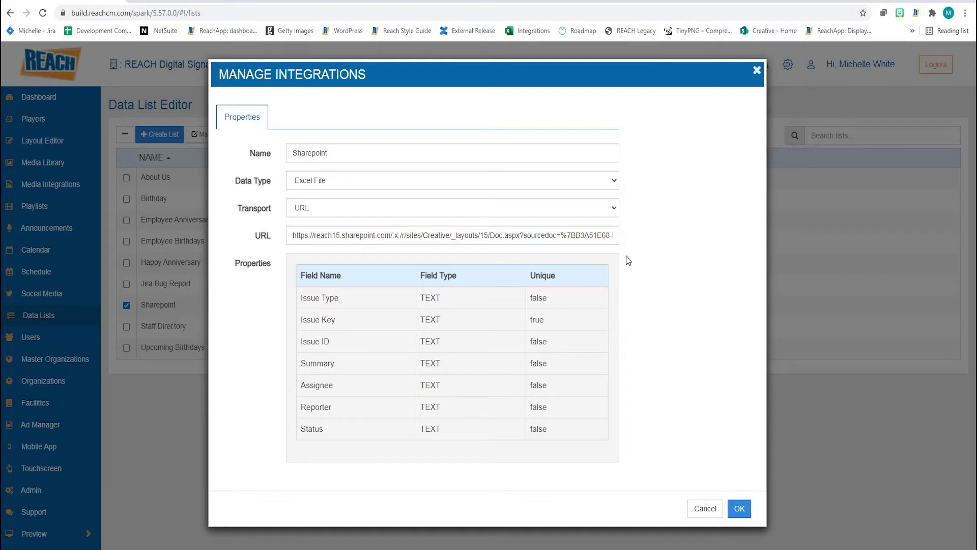
click(737, 511)
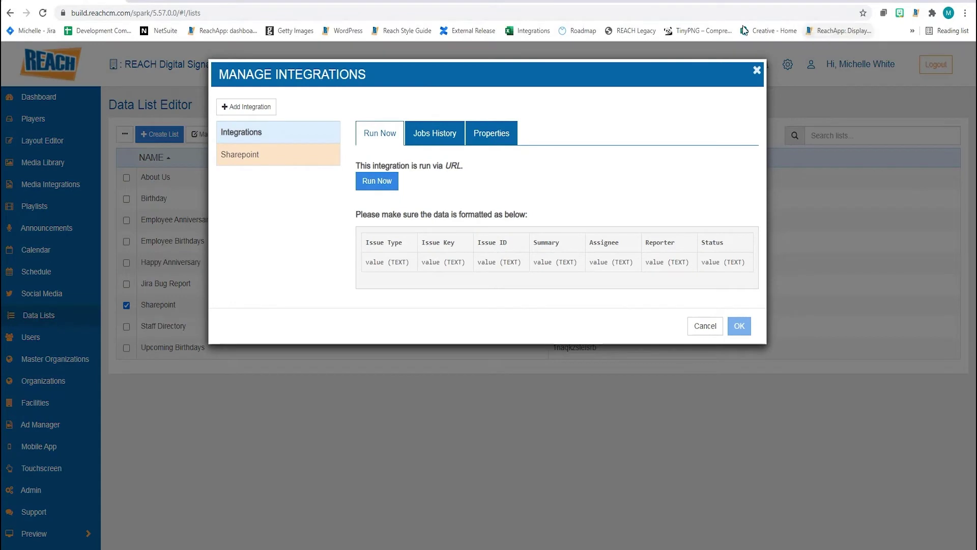
Run the Sharepoint integration, then check its job history and close the integration manager
click(377, 187)
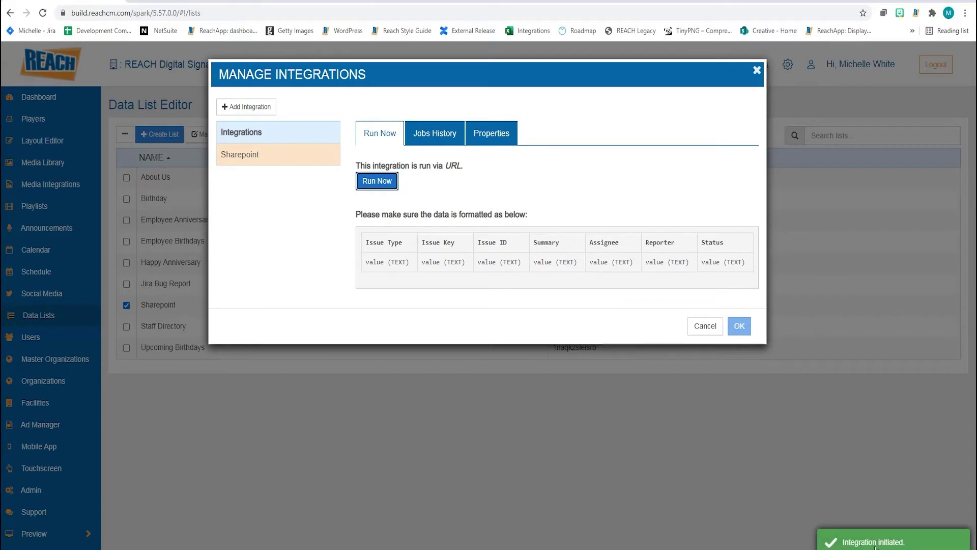
click(446, 138)
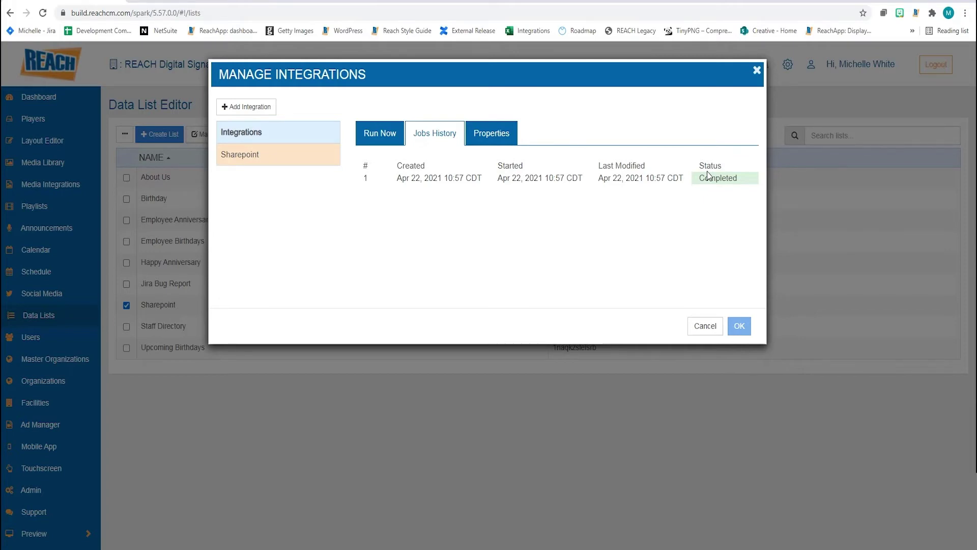
click(756, 72)
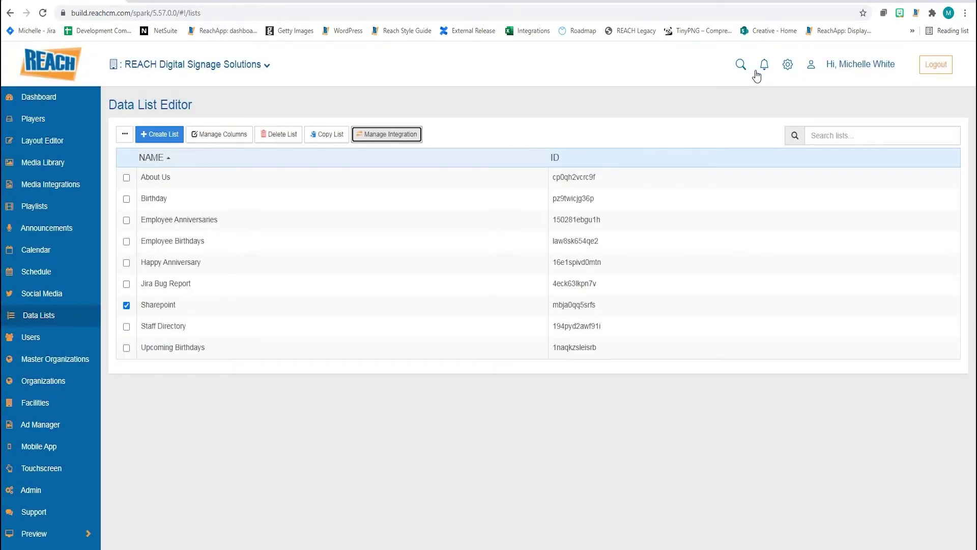
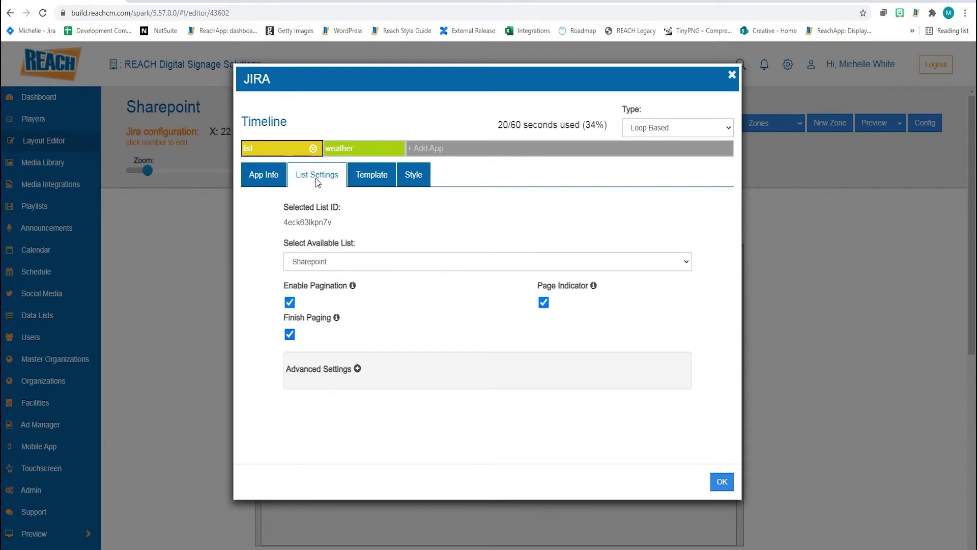
Expand the list app's advanced settings to view the filter expression and transform method
mouse_move(336, 317)
click(358, 369)
scroll(419, 327, down, 2)
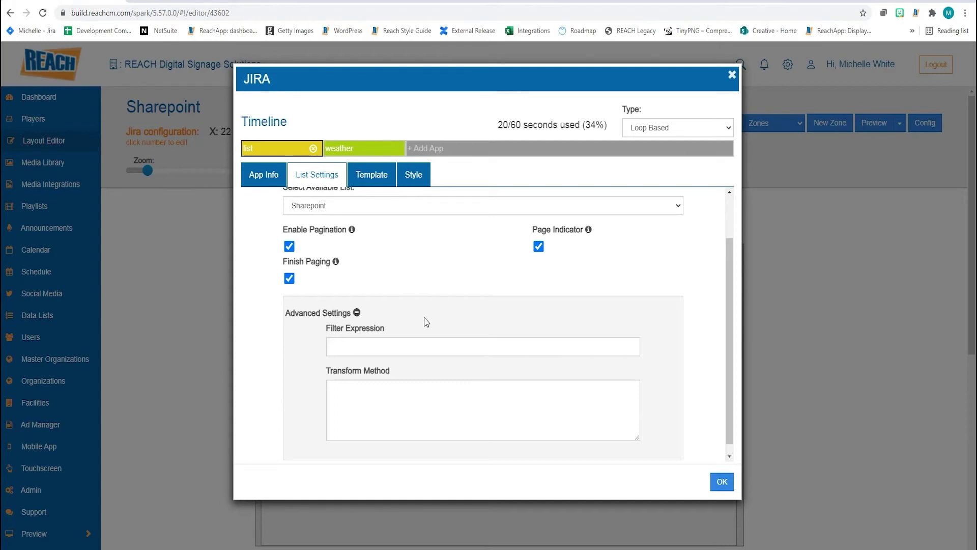
Examine the Assignee and Reporter columns in the Bugs spreadsheet and return to the REACH layout editor
click(204, 1)
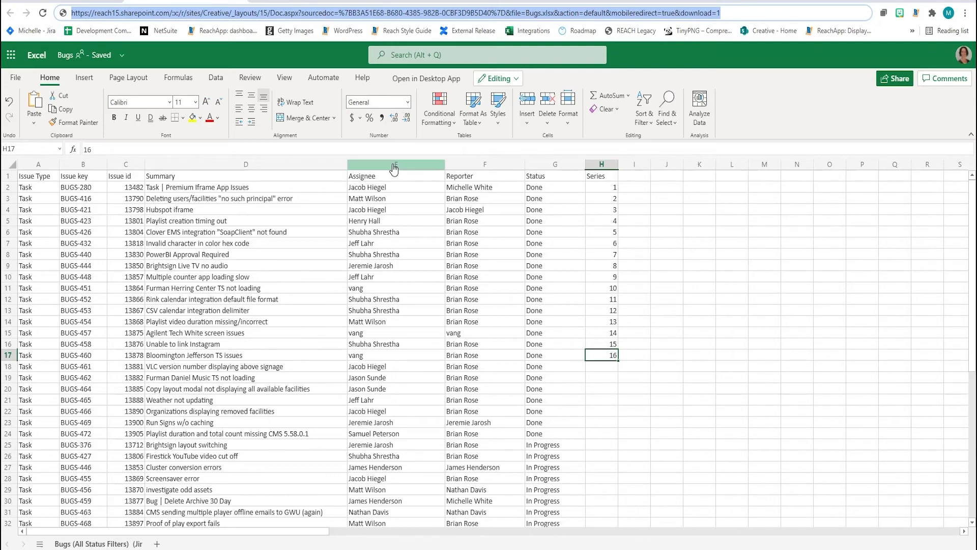
click(363, 189)
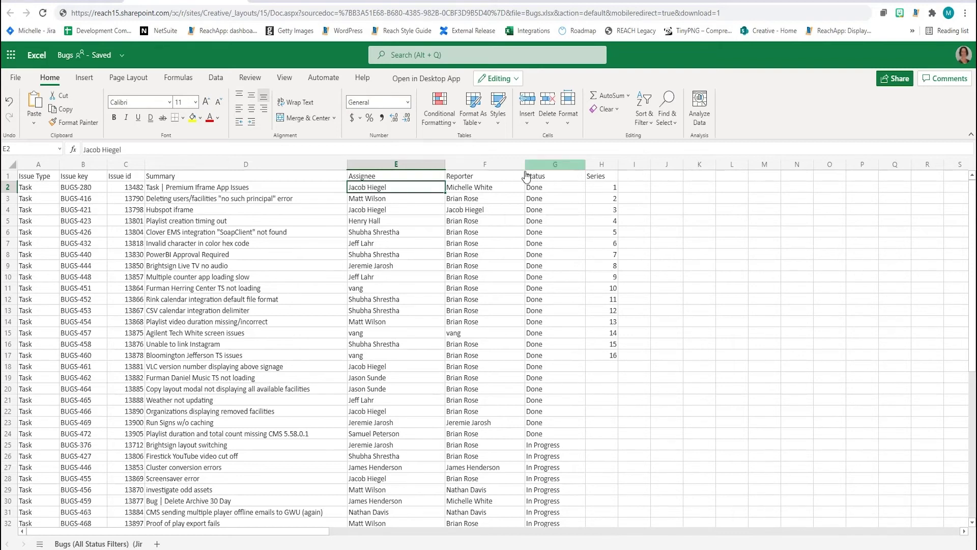
click(498, 165)
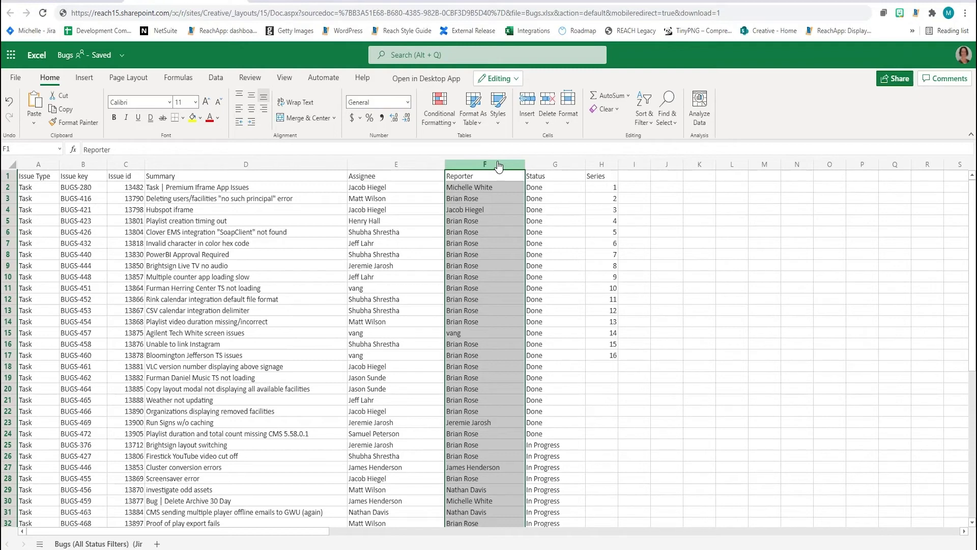
click(82, 1)
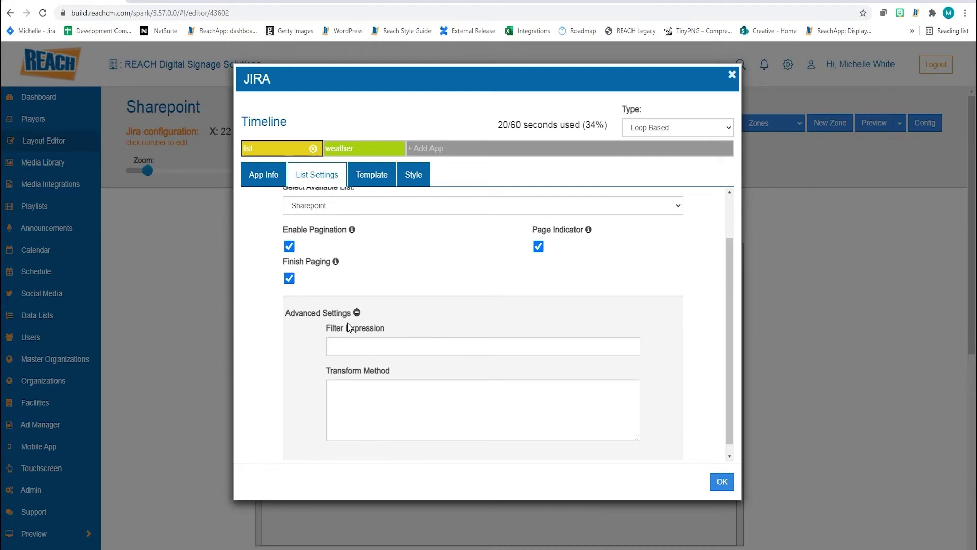
Remove the weather app from the JIRA zone's timeline
click(366, 173)
click(387, 152)
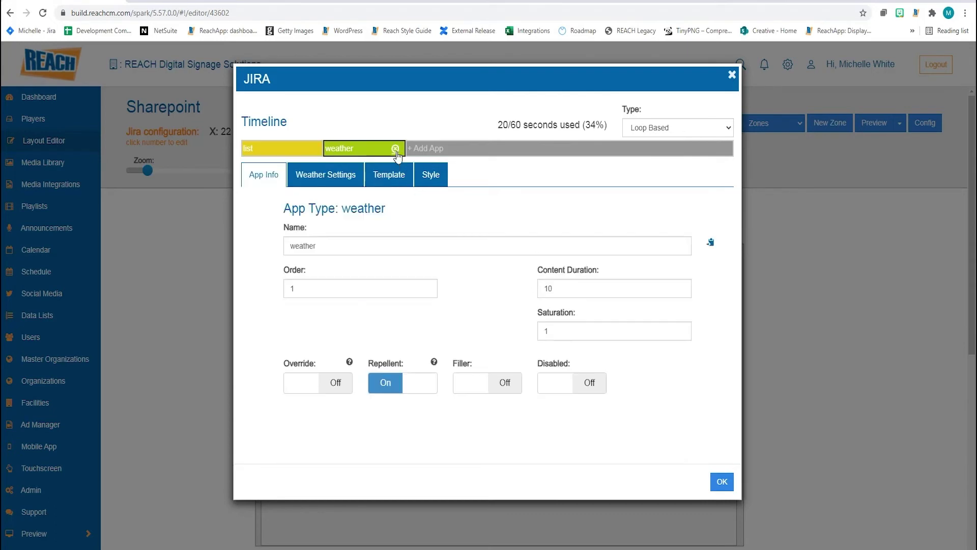
click(395, 148)
click(544, 158)
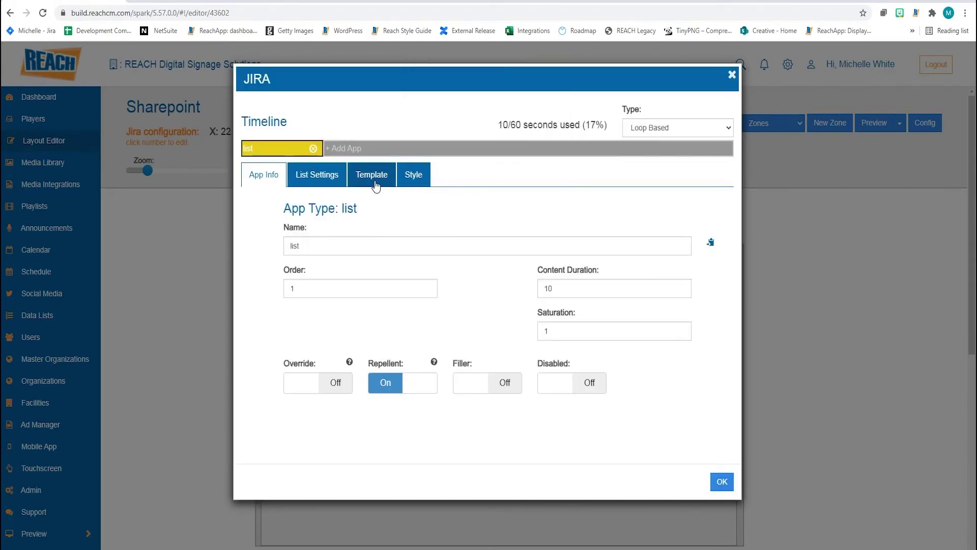
Try the Grid (css) template on the list app and switch back to Default (css)
click(374, 183)
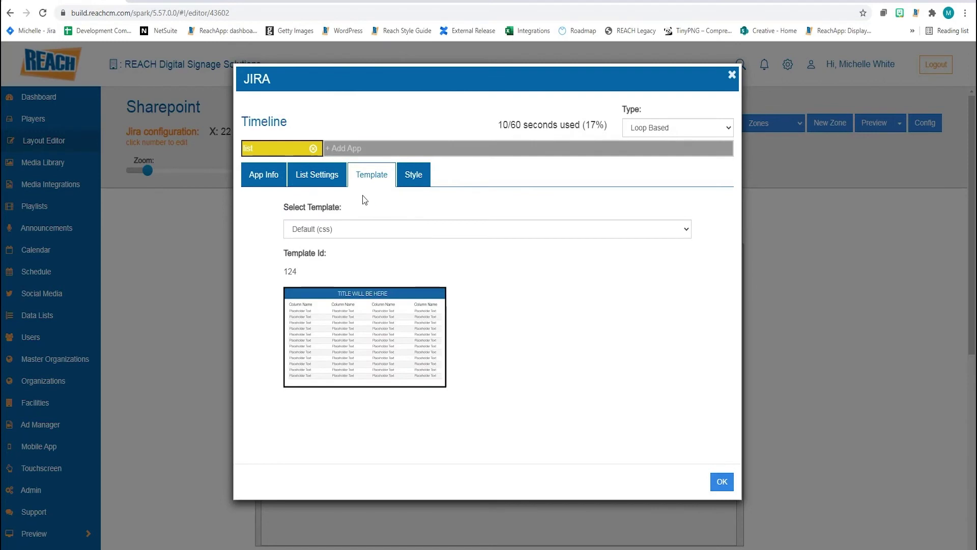
click(356, 233)
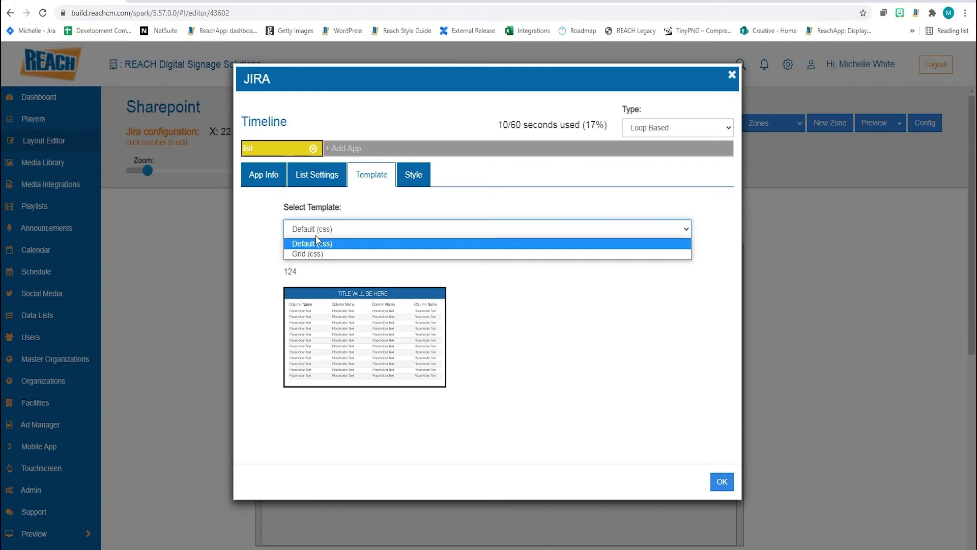
click(319, 253)
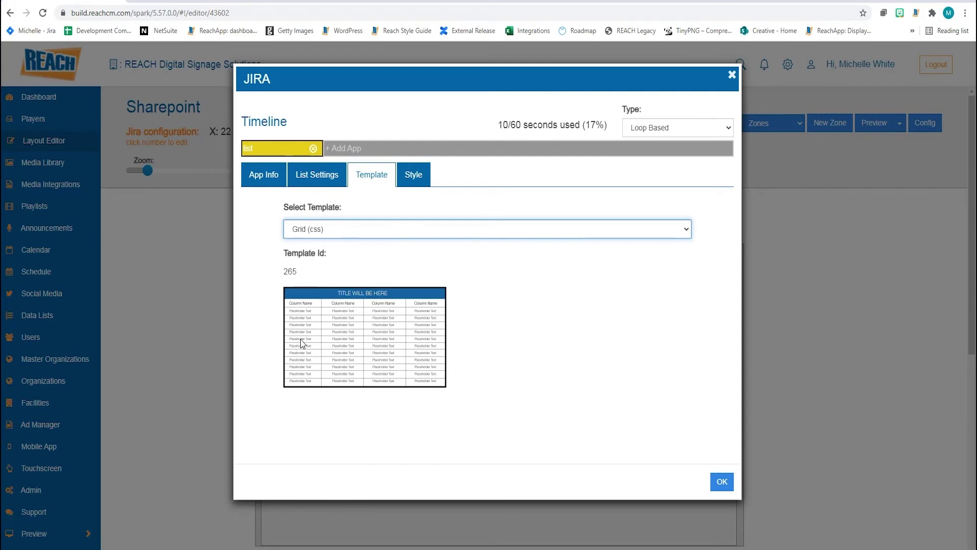
click(308, 230)
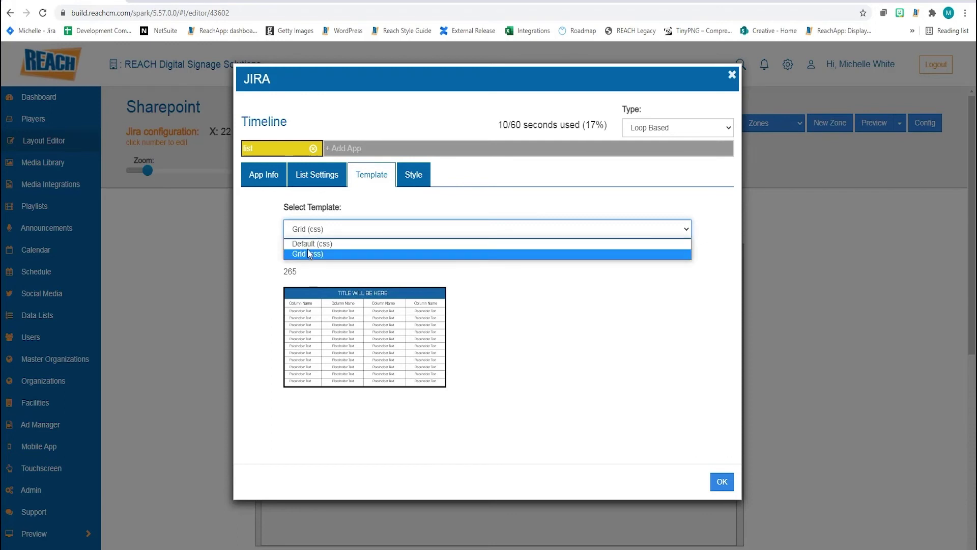
click(316, 233)
click(316, 233)
click(315, 244)
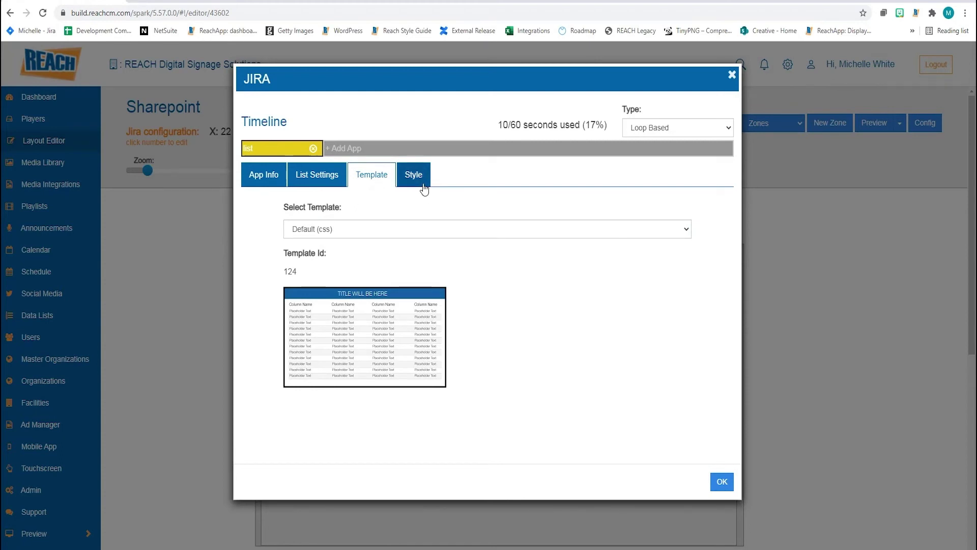
Save the JIRA zone's settings and view the list in the layout preview
click(721, 481)
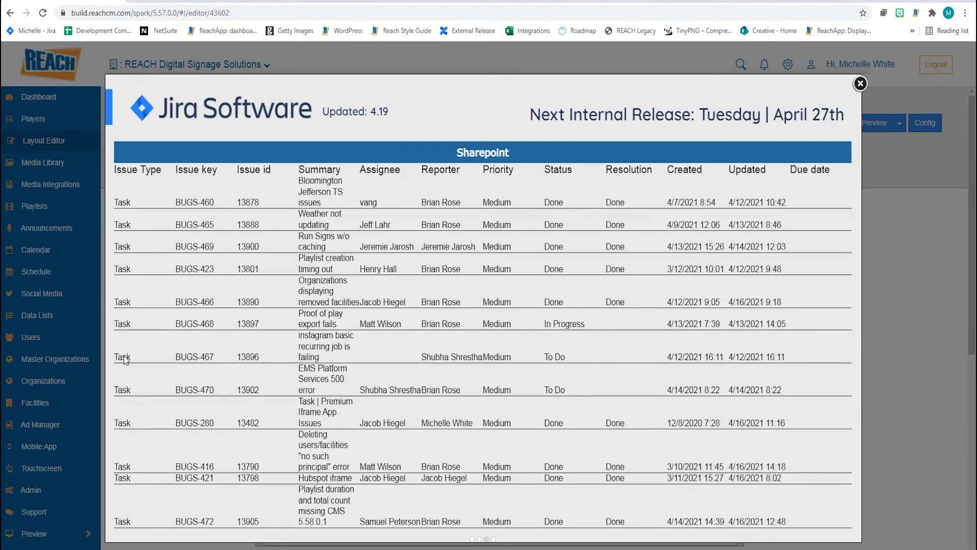
click(861, 83)
Reopen the JIRA zone and set the list's Title style to a red background, rgba(245,12,37,1)
click(452, 465)
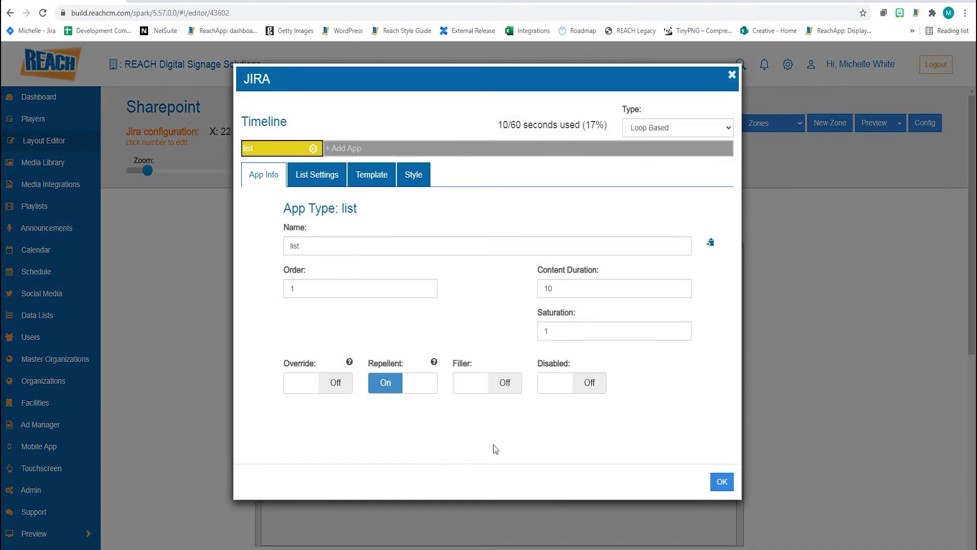
click(421, 178)
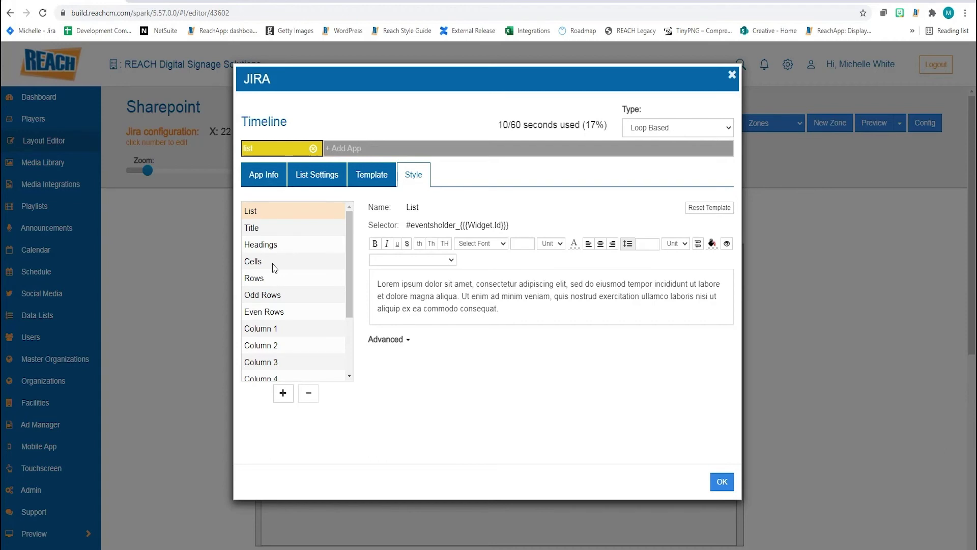
click(276, 230)
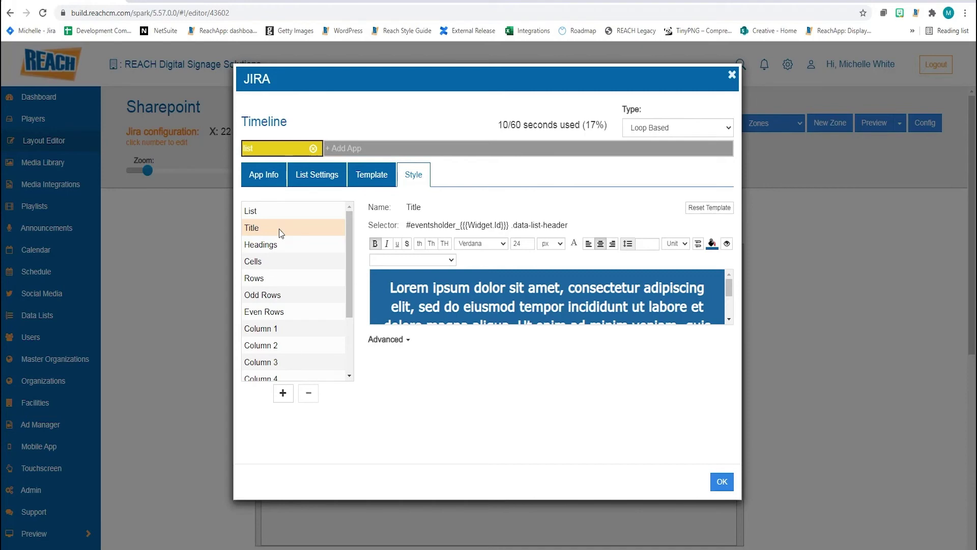
click(713, 243)
drag(765, 265, 763, 252)
click(757, 255)
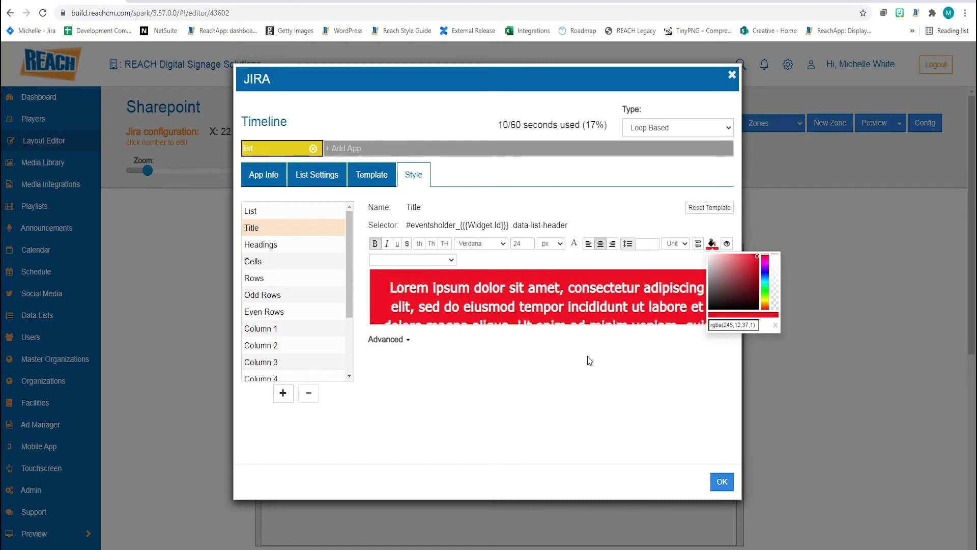
Set the Title font size to 30 px and change its text from bold to regular uppercase
double_click(517, 244)
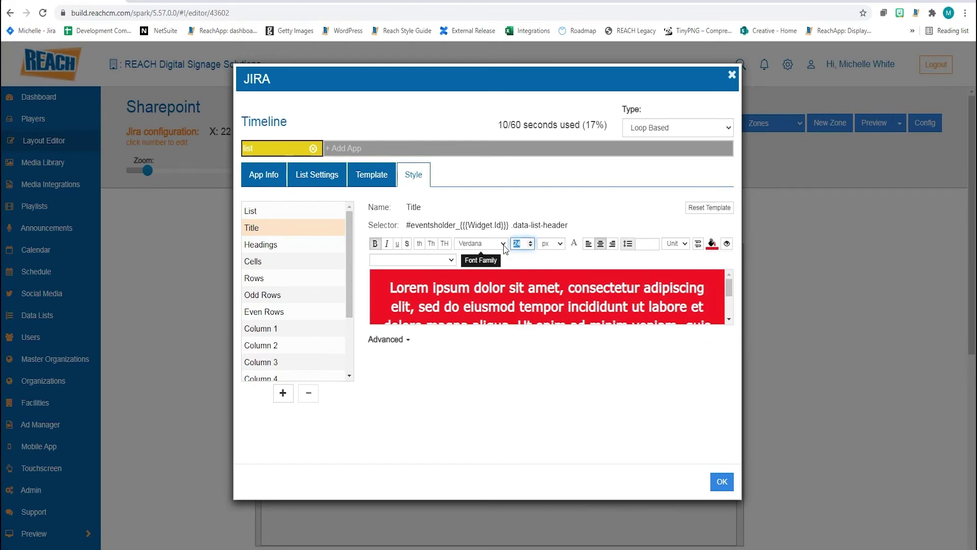
text(30)
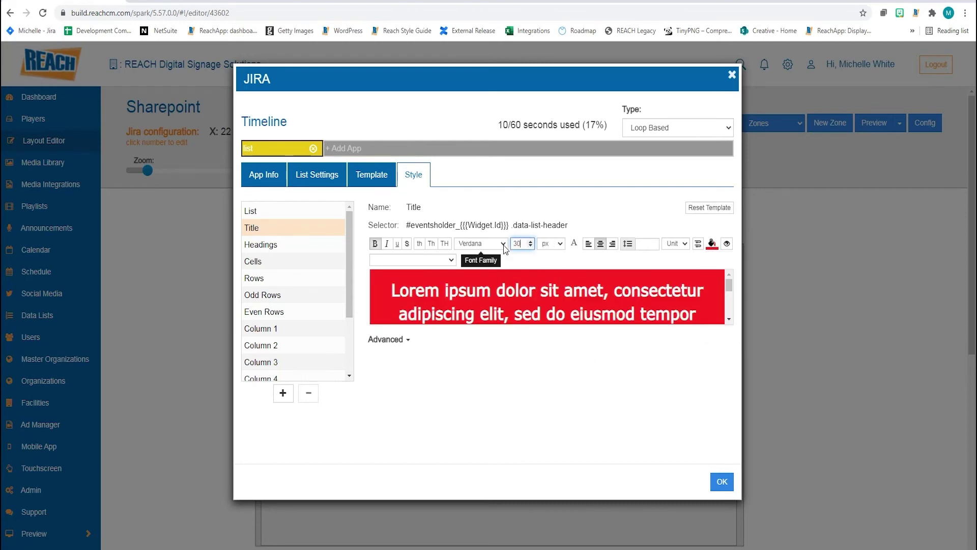
click(375, 245)
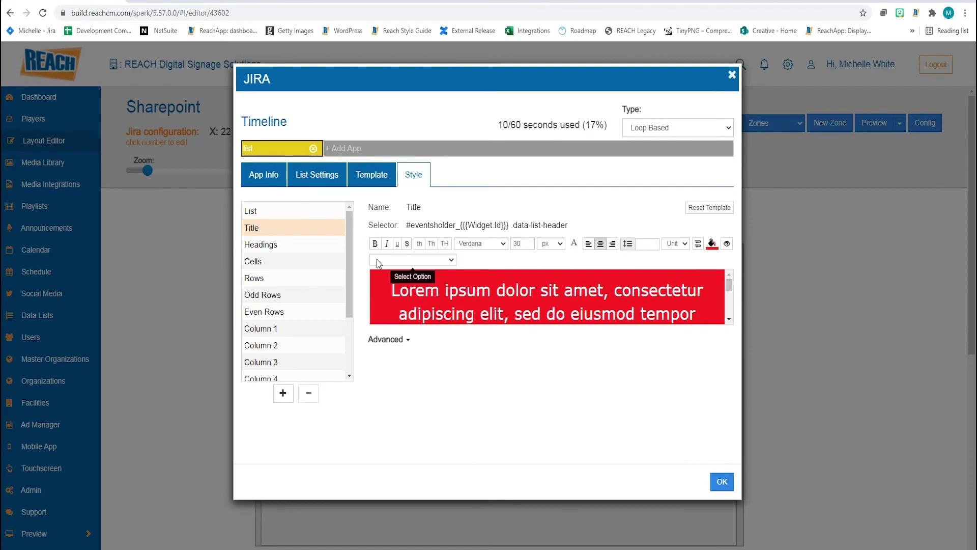
click(446, 245)
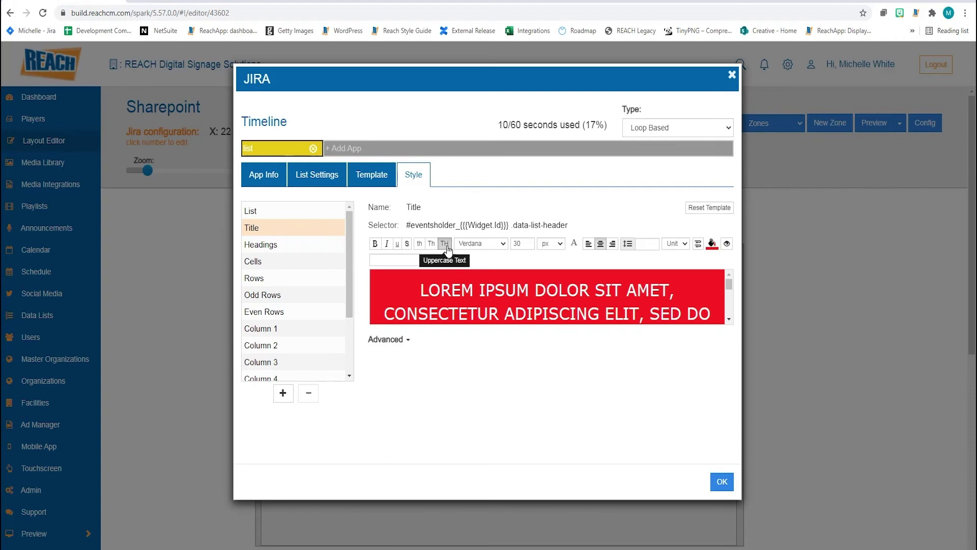
Set the text colour of the Rows style to bright blue, rgba(2,175,255,1)
click(286, 264)
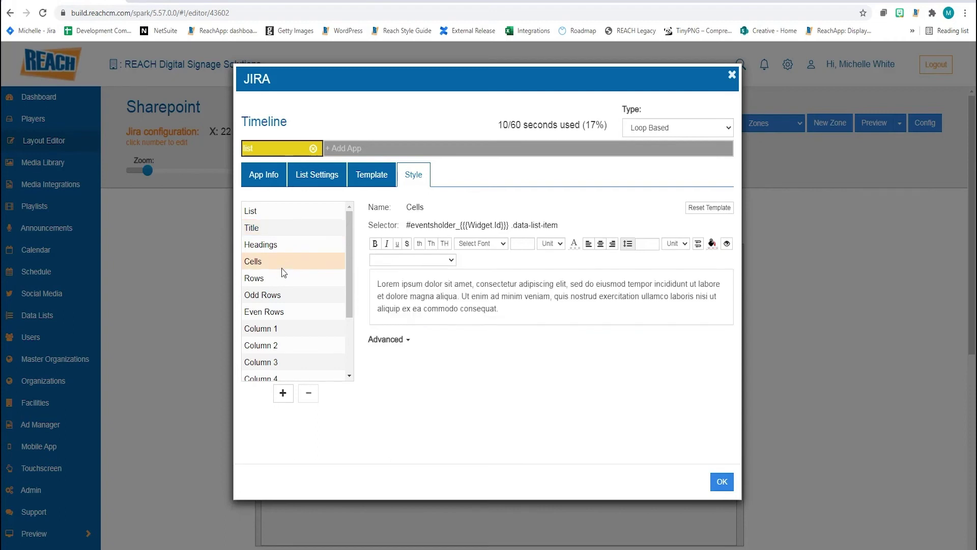
click(276, 279)
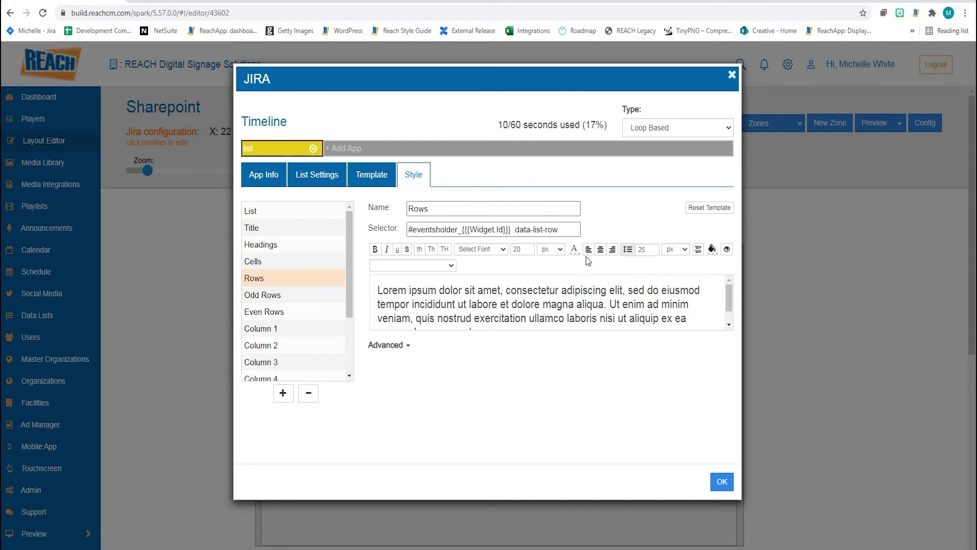
click(574, 250)
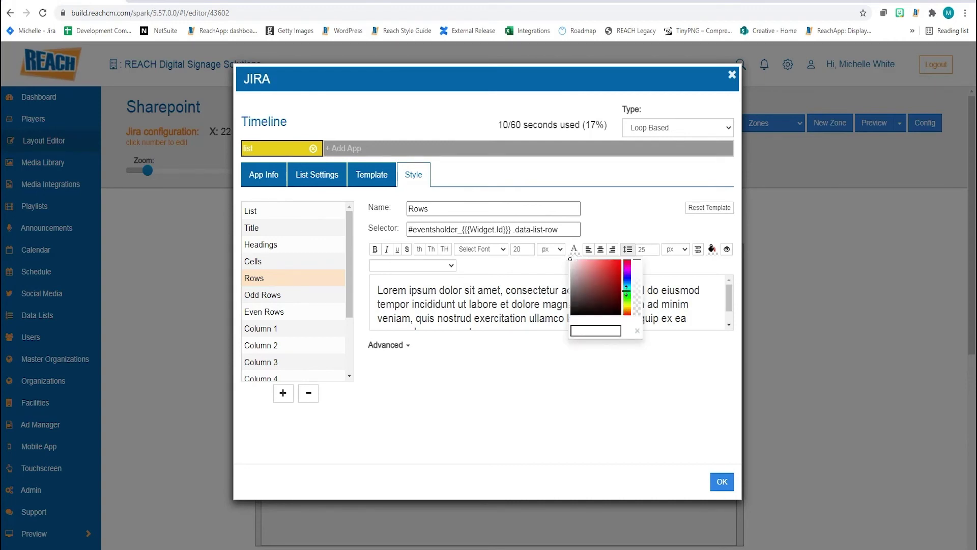
click(626, 288)
click(620, 260)
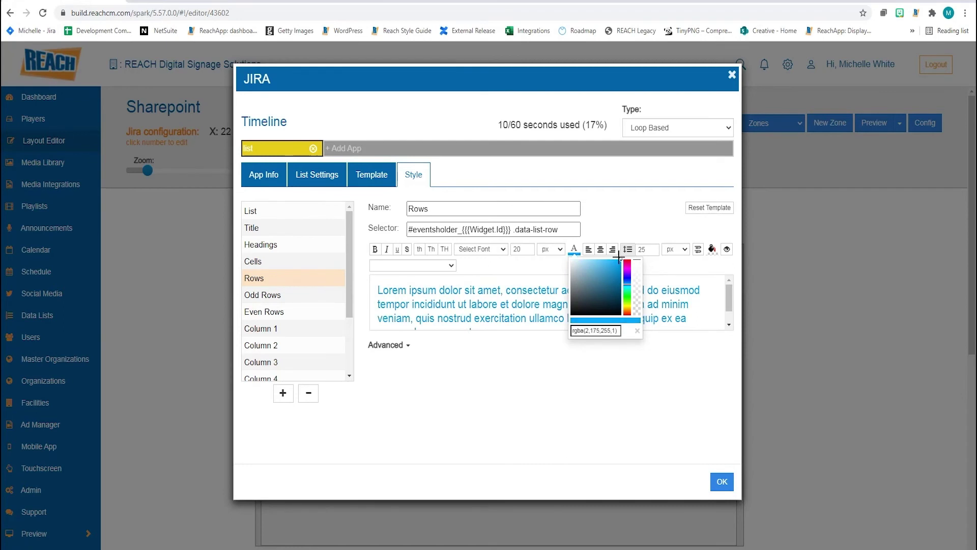
Give the Even Rows style a brownish background of rgb 100,70,73 and lower its opacity to a faint tint
click(291, 298)
click(284, 313)
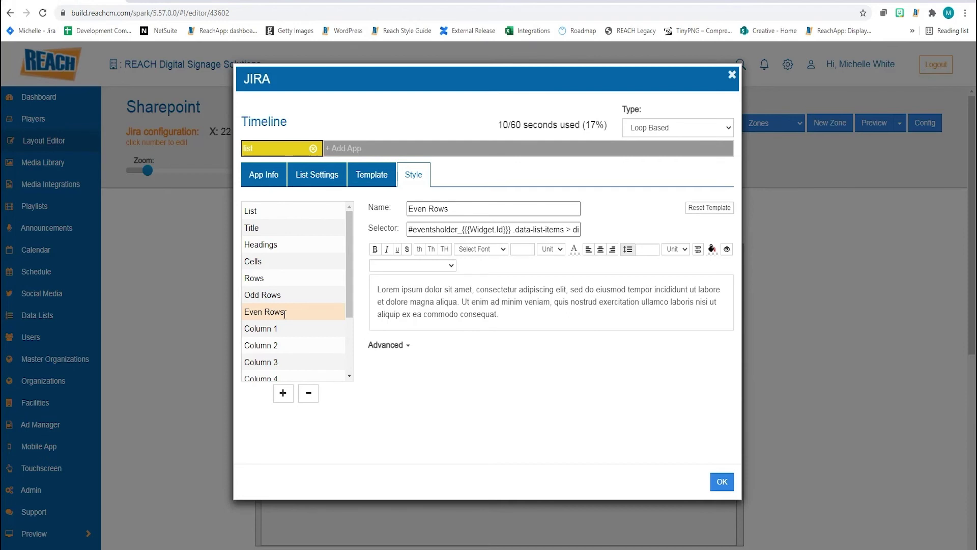
click(712, 249)
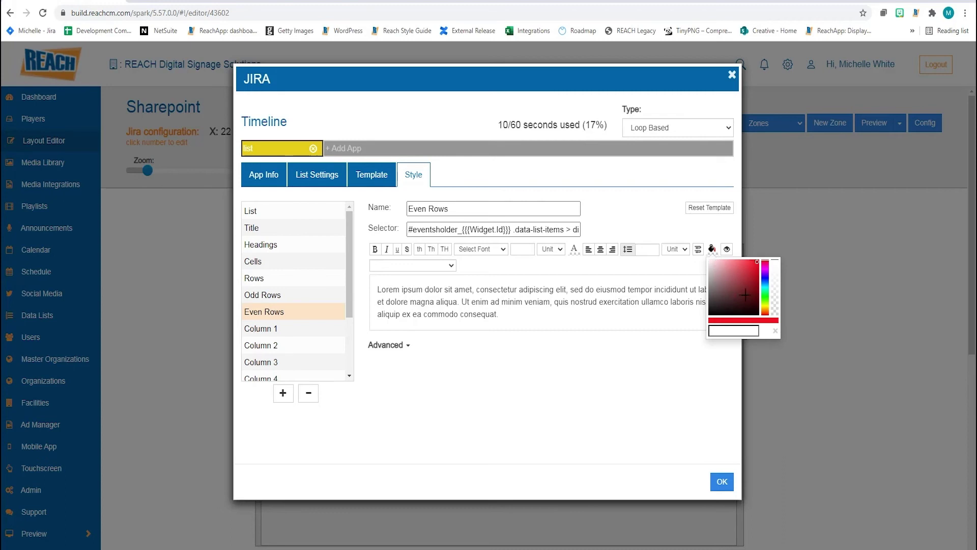
drag(744, 297, 723, 292)
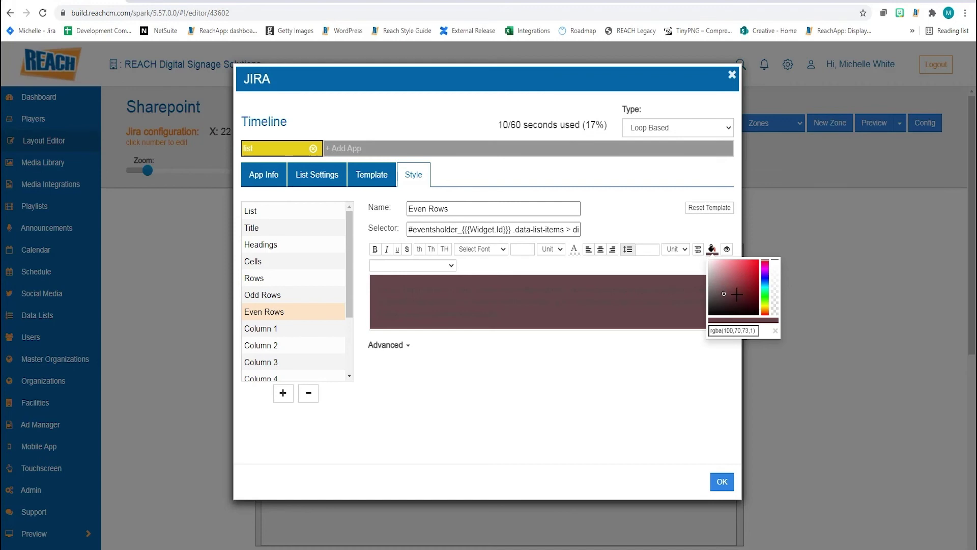
drag(777, 277, 775, 308)
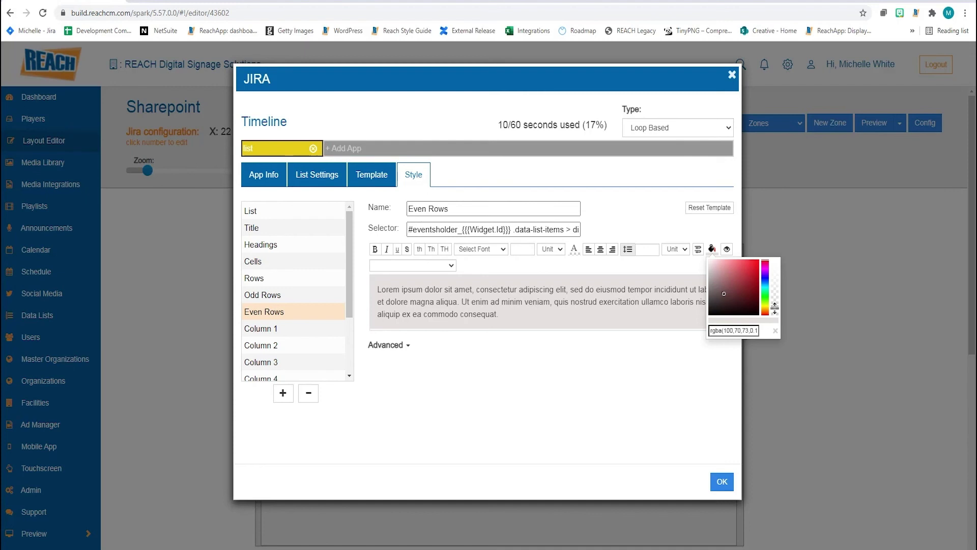
Check the Issue Type column in the Bugs Excel spreadsheet, hide the matching Column 1 in the list's style, and apply the JIRA zone's changes
click(691, 438)
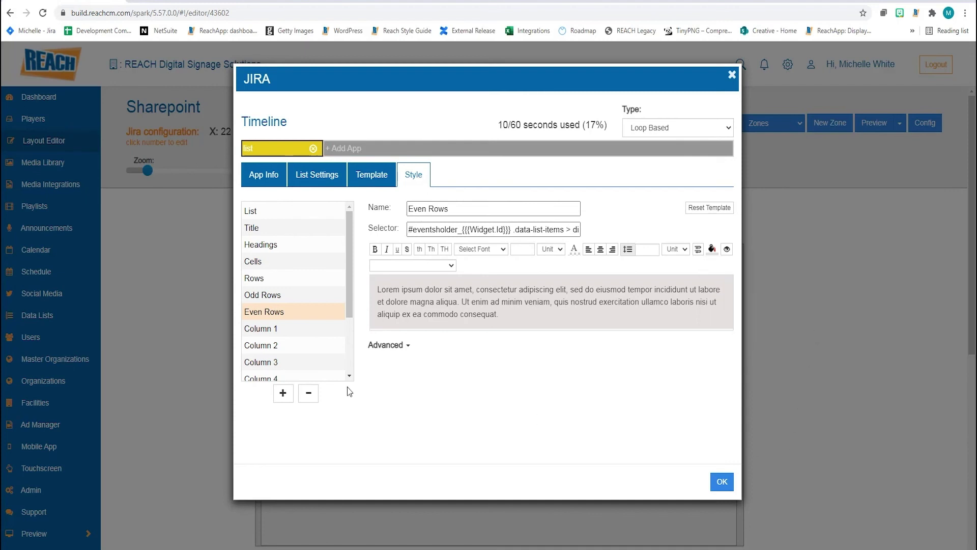
click(288, 332)
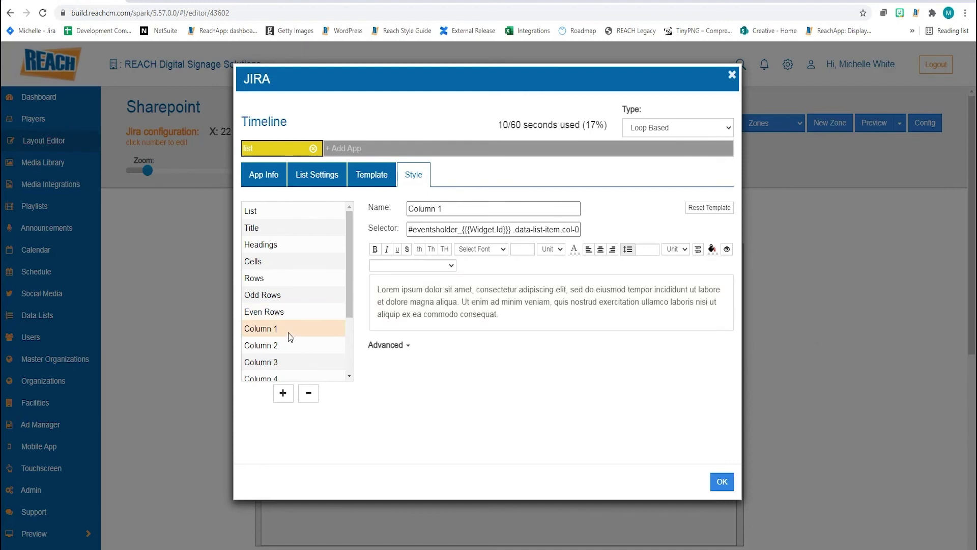
click(189, 3)
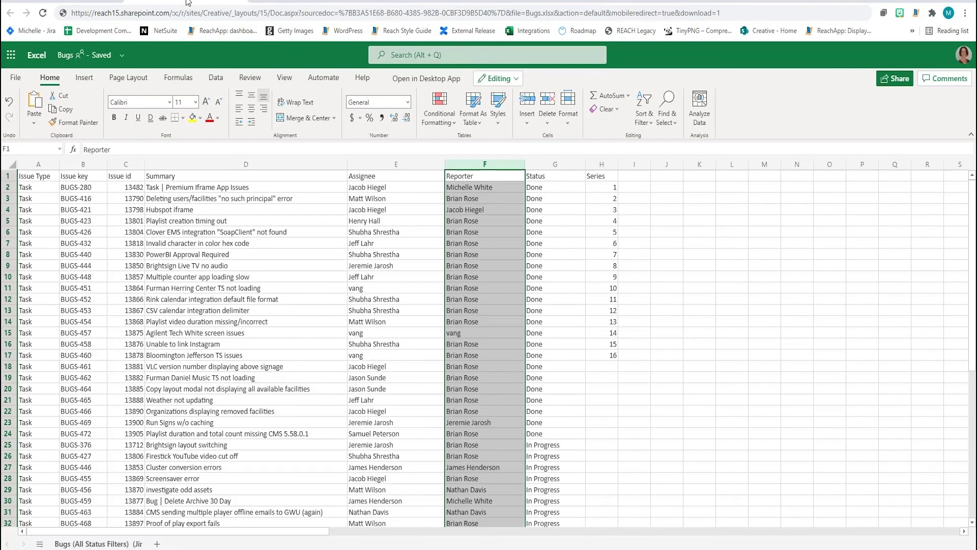
click(35, 165)
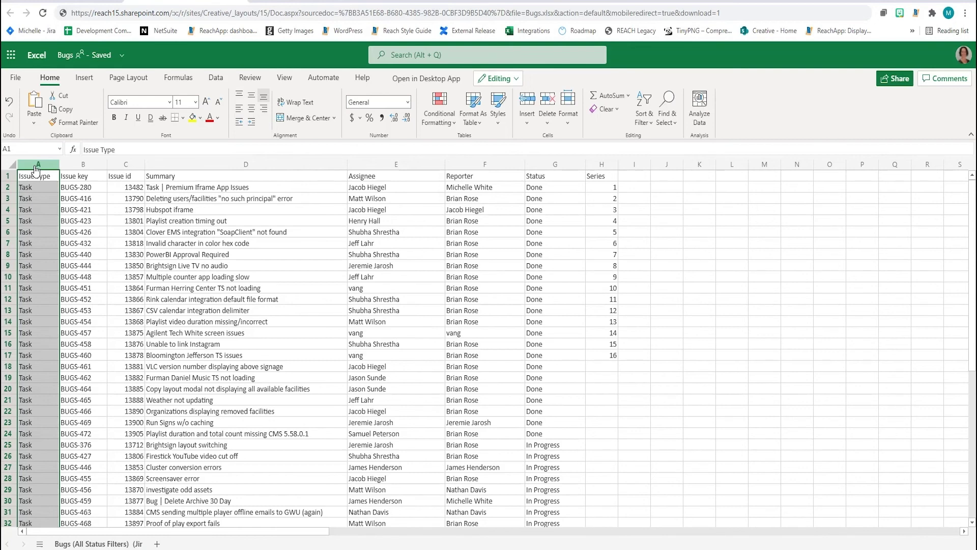
click(85, 1)
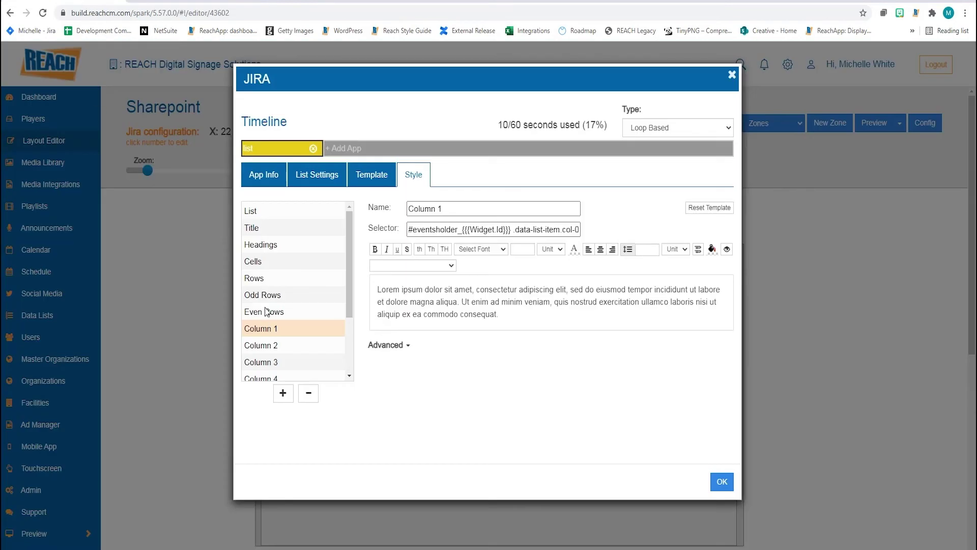
click(727, 250)
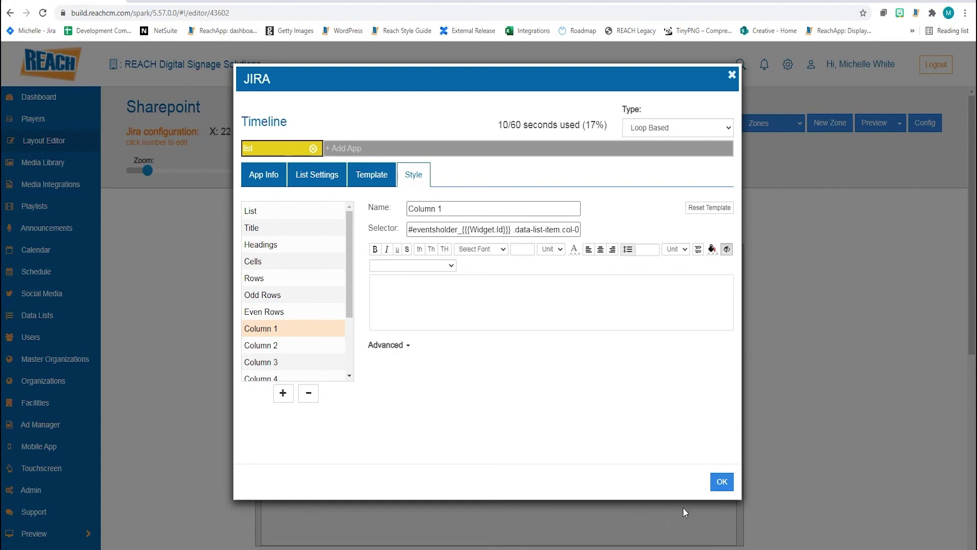
click(712, 485)
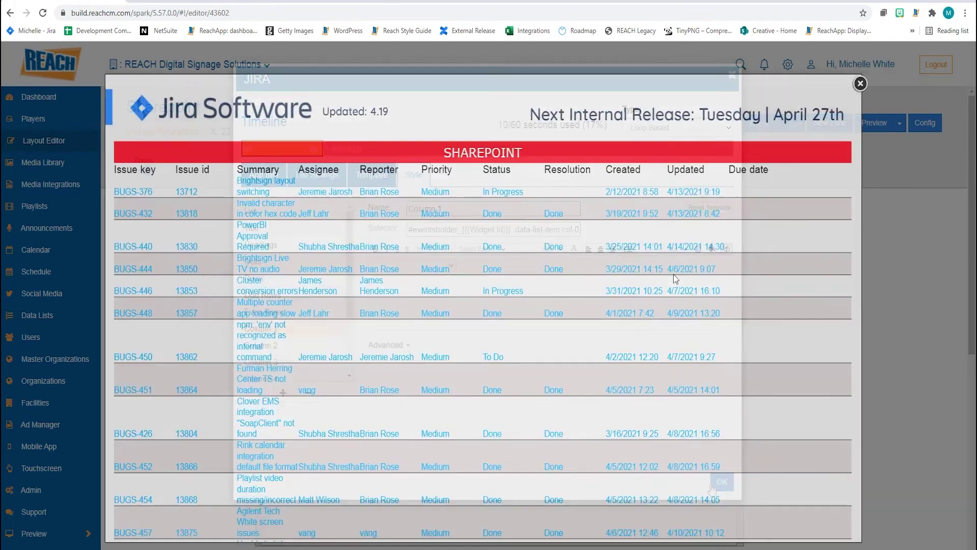